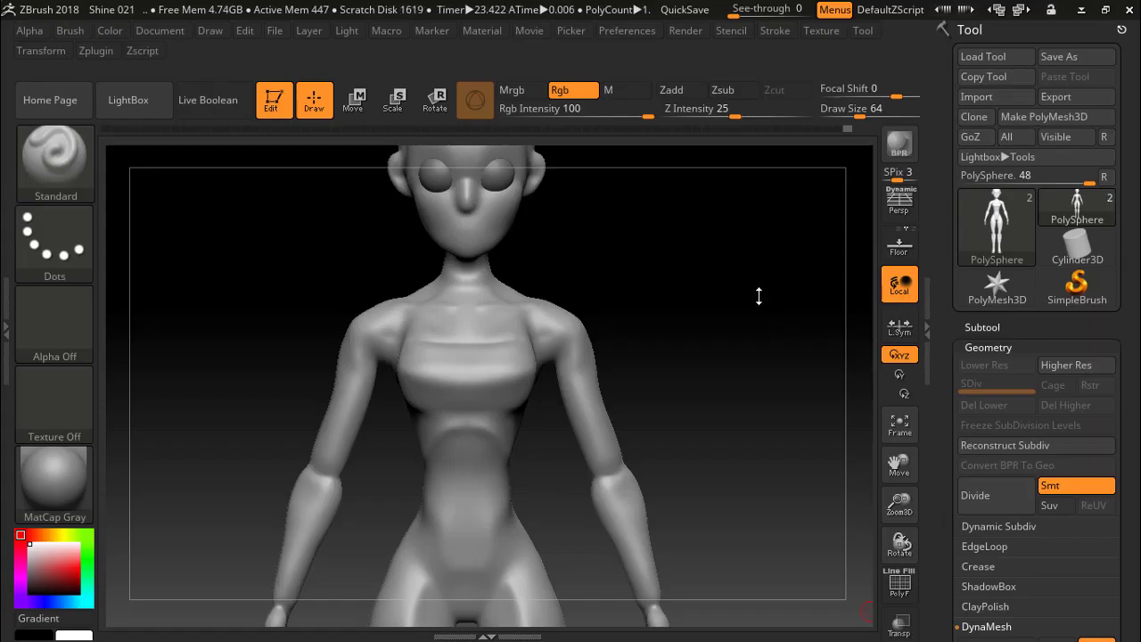
Cycle through the interface layouts back to Default and raise the brush Draw Size to 517.
{"action": "mouse_move", "coordinate": [763, 295]}
{"action": "left_mouse_down"}
{"action": "mouse_move", "coordinate": [612, 303]}
{"action": "mouse_move", "coordinate": [747, 303]}
{"action": "left_mouse_up"}
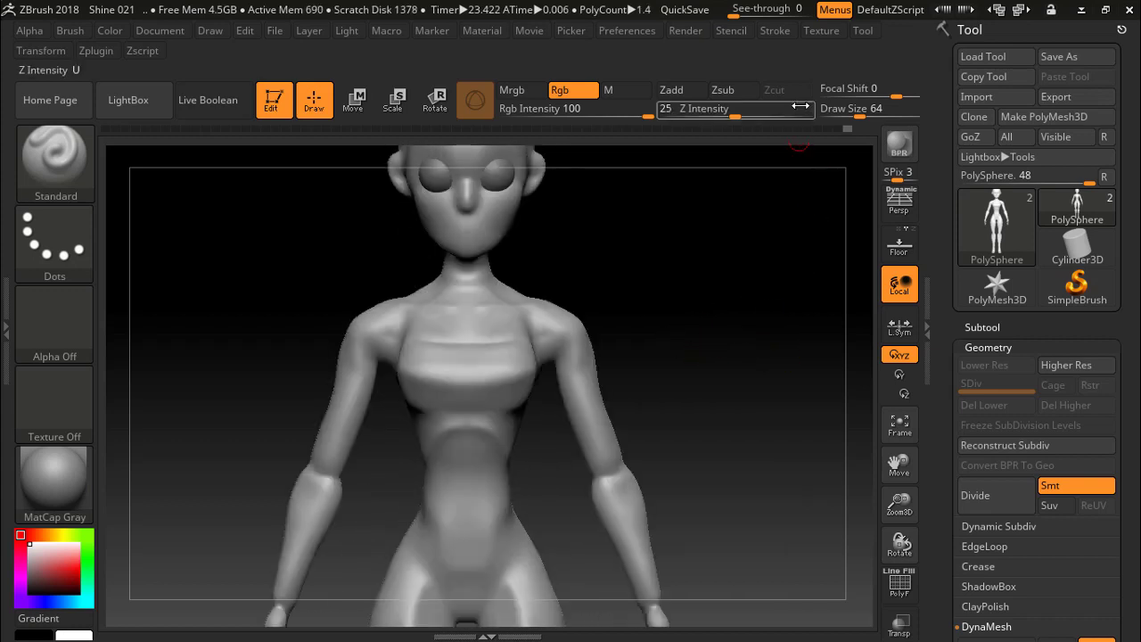
{"action": "left_click", "coordinate": [1017, 10]}
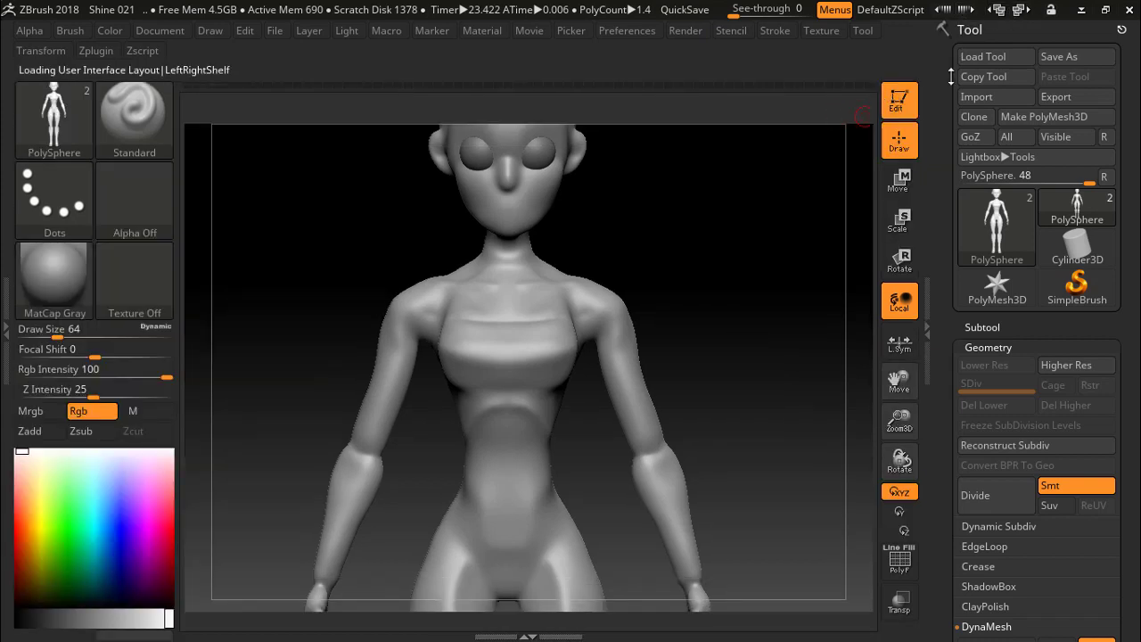
{"action": "left_click", "coordinate": [967, 10]}
{"action": "left_click", "coordinate": [967, 10]}
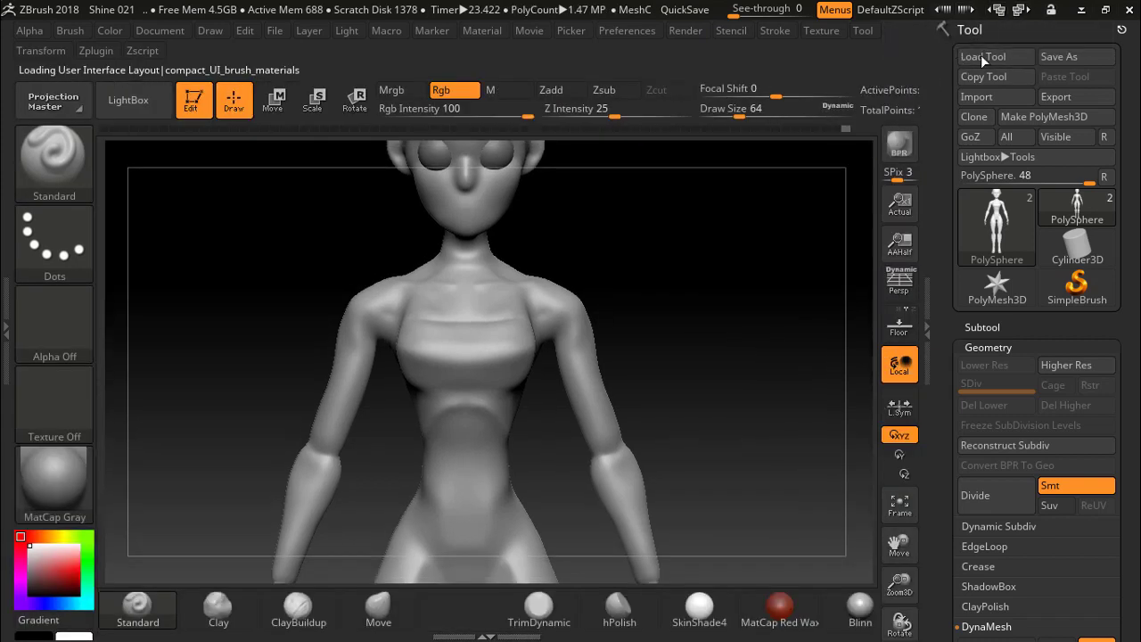
{"action": "left_click", "coordinate": [1022, 10]}
{"action": "left_click", "coordinate": [849, 115]}
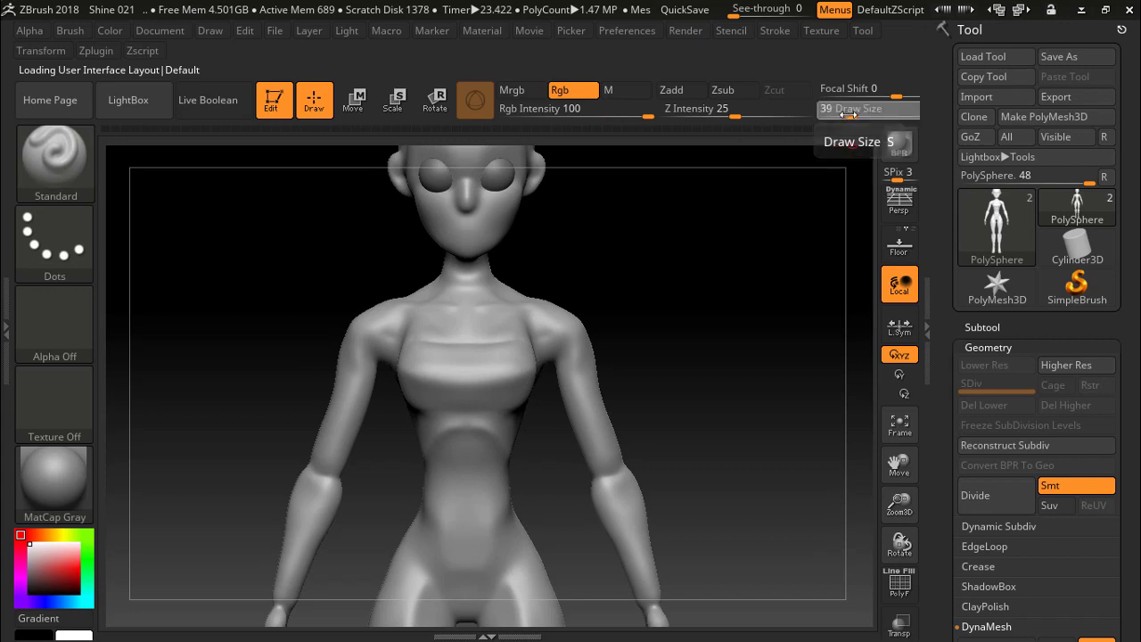
{"action": "left_click_drag", "start_coordinate": [849, 115], "coordinate": [903, 115]}
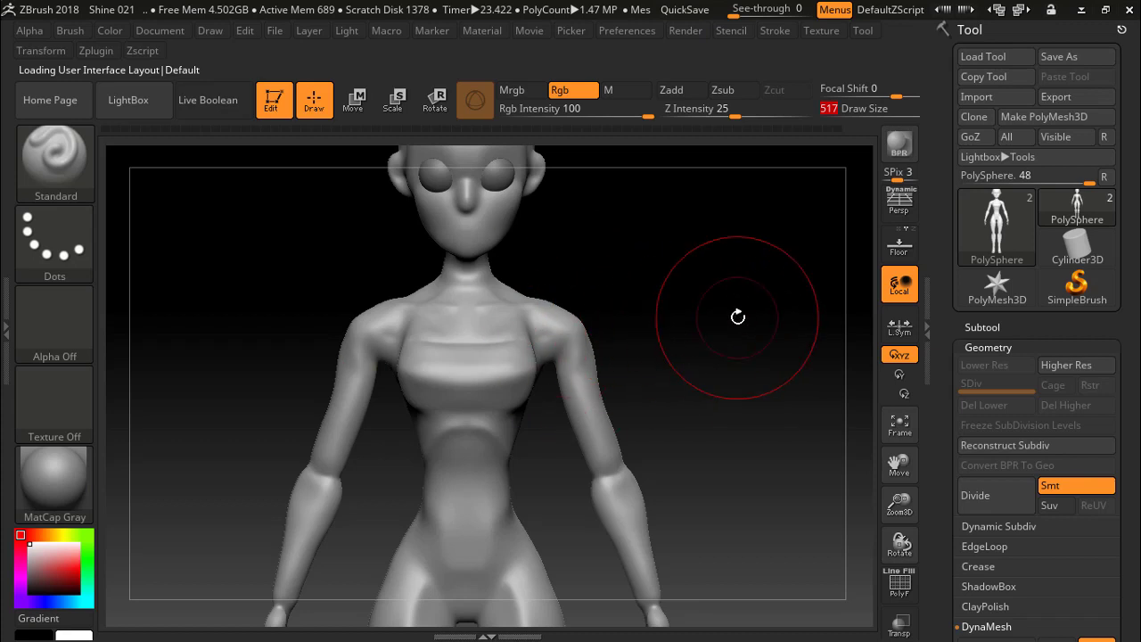
{"action": "mouse_move", "coordinate": [764, 303]}
{"action": "left_mouse_down"}
{"action": "mouse_move", "coordinate": [657, 306]}
{"action": "mouse_move", "coordinate": [761, 291]}
{"action": "left_mouse_up"}
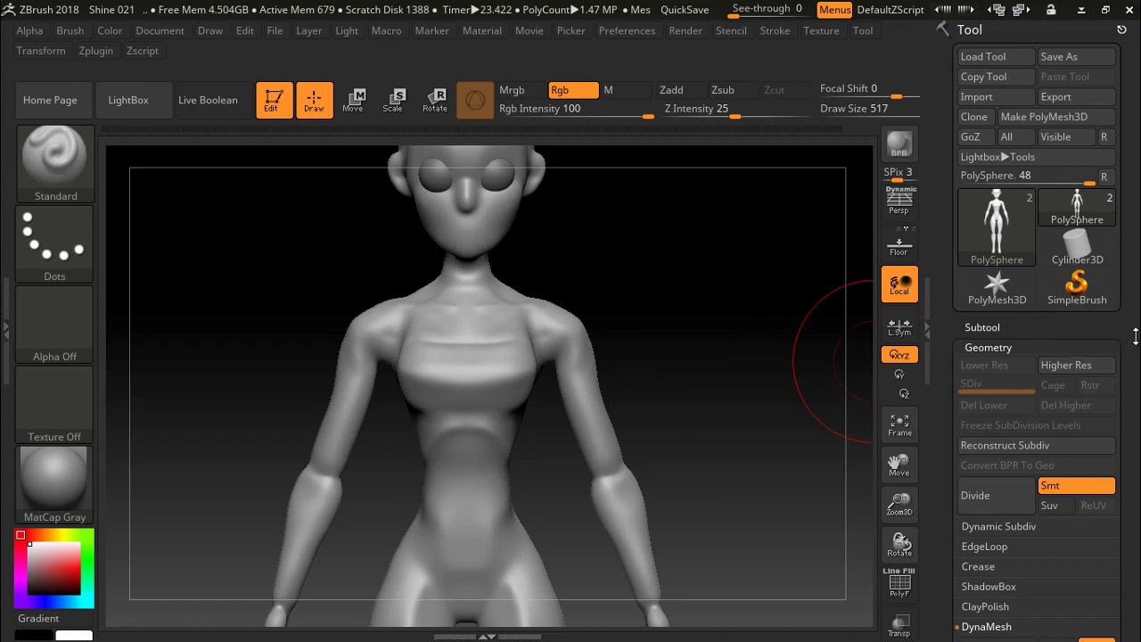
{"action": "scroll", "coordinate": [1136, 335], "scroll_direction": "down", "scroll_amount": 2}
{"action": "scroll", "coordinate": [1132, 339], "scroll_direction": "down", "scroll_amount": 1}
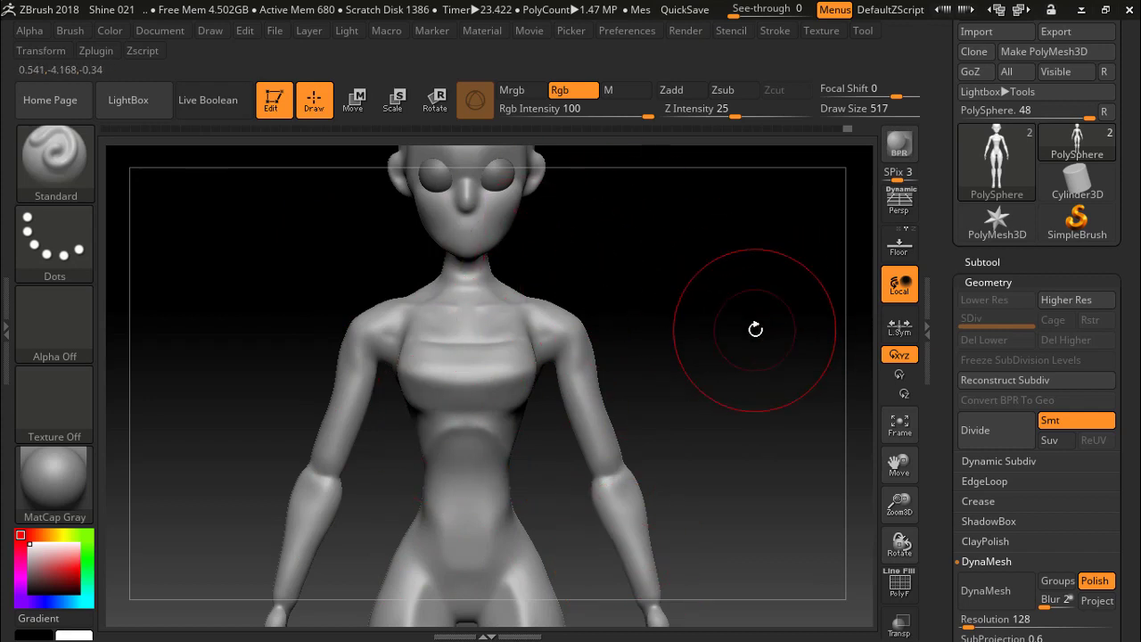
{"action": "mouse_move", "coordinate": [755, 330]}
{"action": "left_mouse_down"}
{"action": "mouse_move", "coordinate": [680, 333]}
{"action": "mouse_move", "coordinate": [770, 321]}
{"action": "mouse_move", "coordinate": [756, 323]}
{"action": "left_mouse_up"}
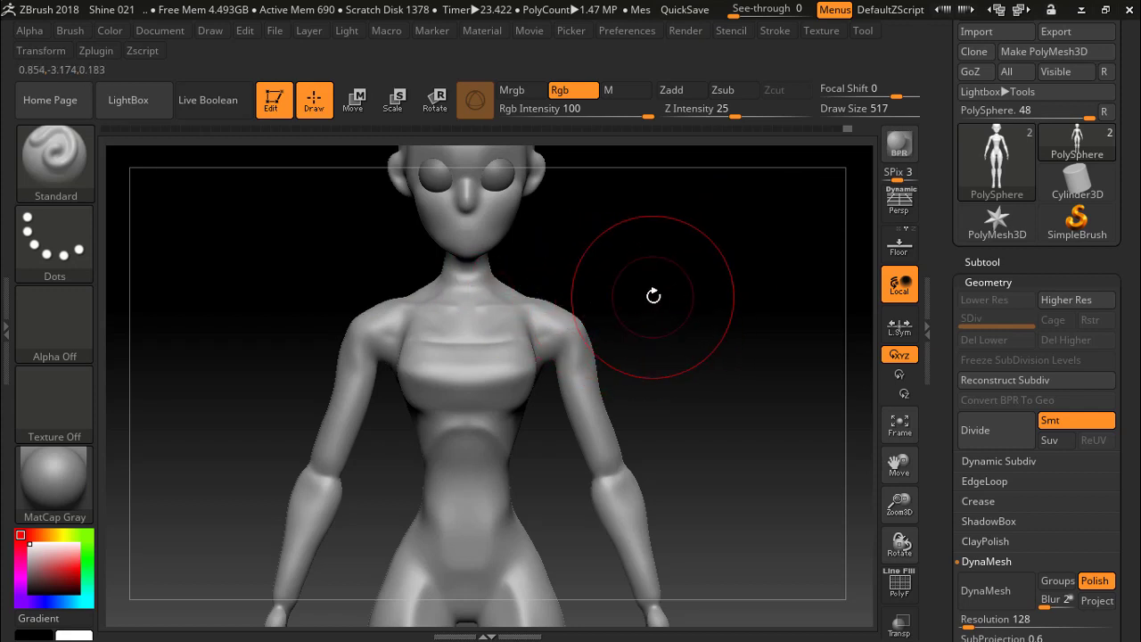
Turn the figure to inspect its back and shoulders, then open the 3D Sculpting Brushes library.
{"action": "mouse_move", "coordinate": [739, 288]}
{"action": "left_mouse_down"}
{"action": "mouse_move", "coordinate": [691, 303]}
{"action": "mouse_move", "coordinate": [797, 288]}
{"action": "mouse_move", "coordinate": [781, 292]}
{"action": "left_mouse_up"}
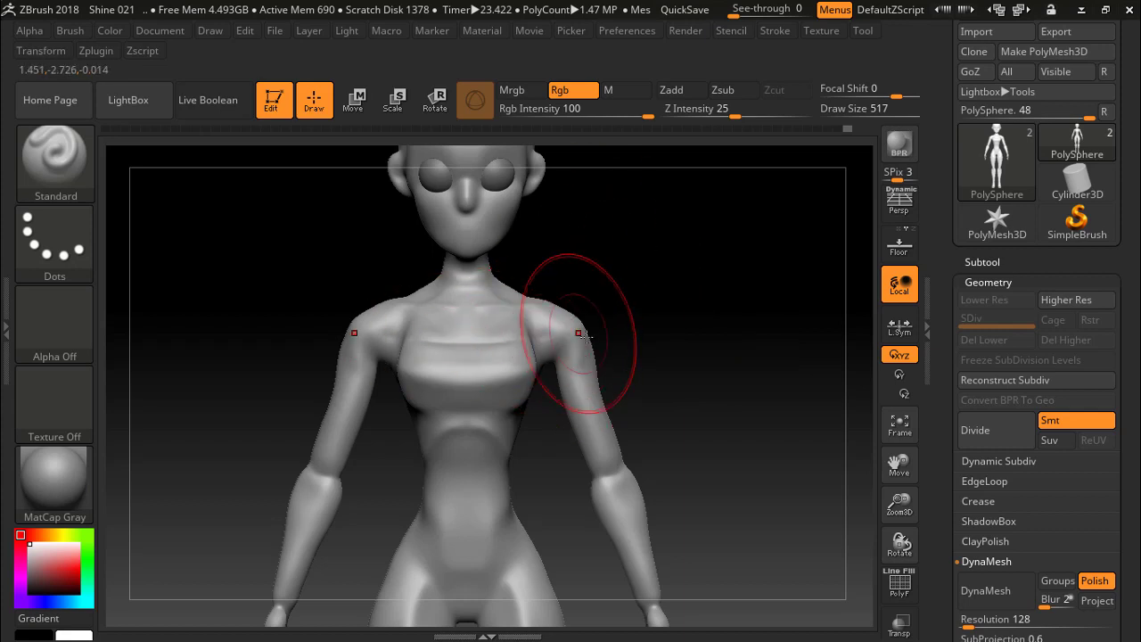
{"action": "mouse_move", "coordinate": [662, 319]}
{"action": "left_mouse_down"}
{"action": "mouse_move", "coordinate": [735, 300]}
{"action": "mouse_move", "coordinate": [701, 305]}
{"action": "left_mouse_up"}
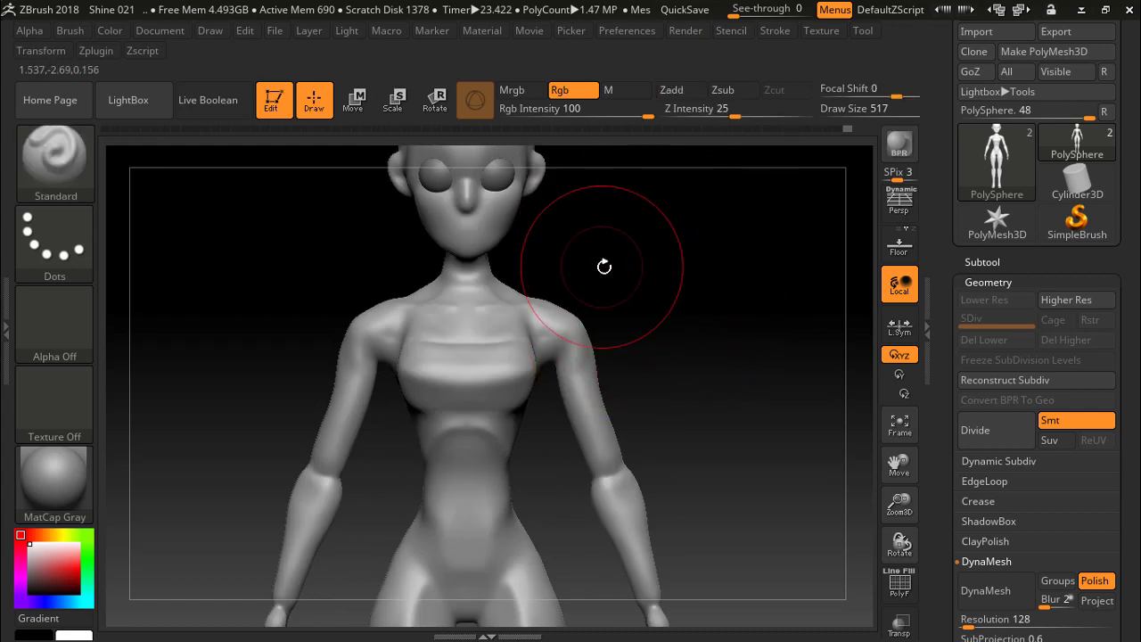
{"action": "left_click", "coordinate": [56, 159]}
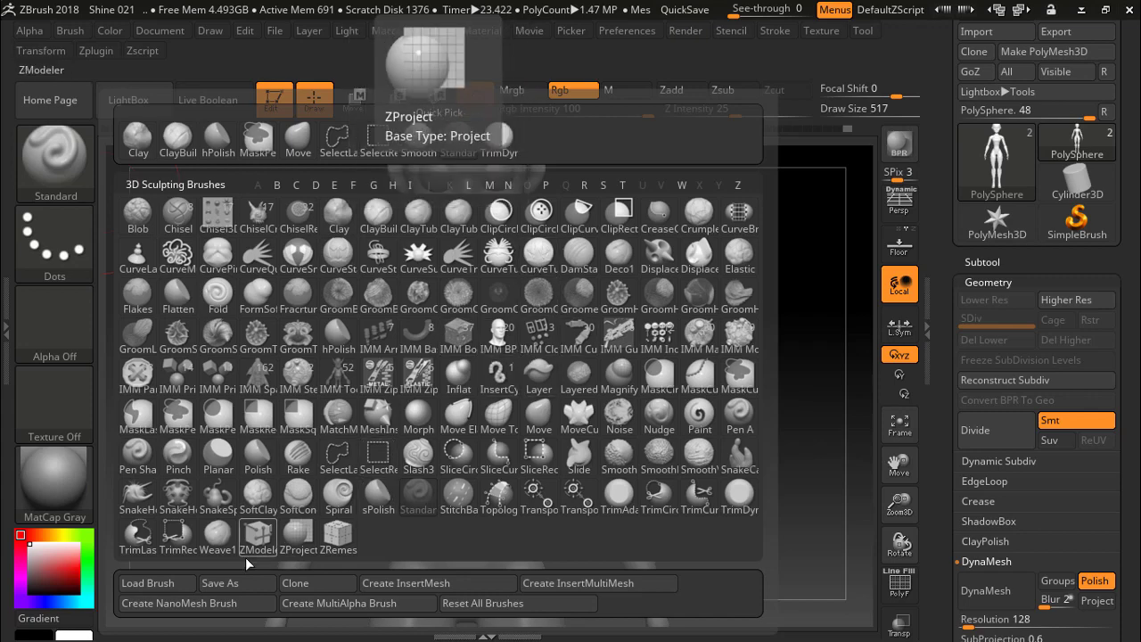
Load the Polish_3DCW.ZBP preset from ZStartup/BrushPresets.
{"action": "left_click", "coordinate": [148, 584]}
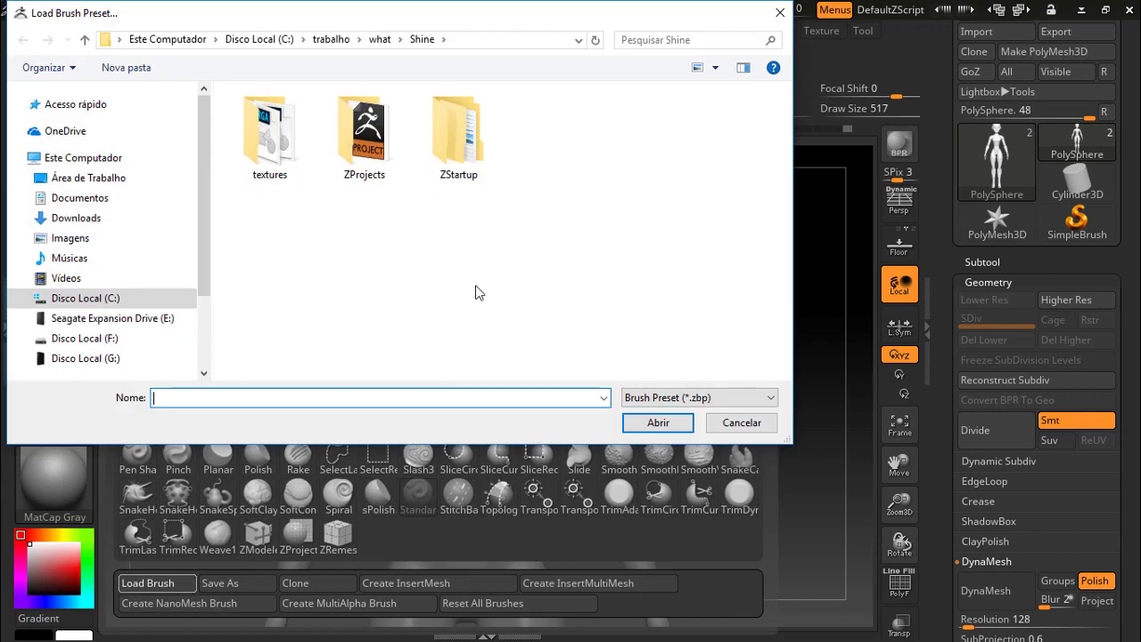
{"action": "double_click", "coordinate": [457, 143]}
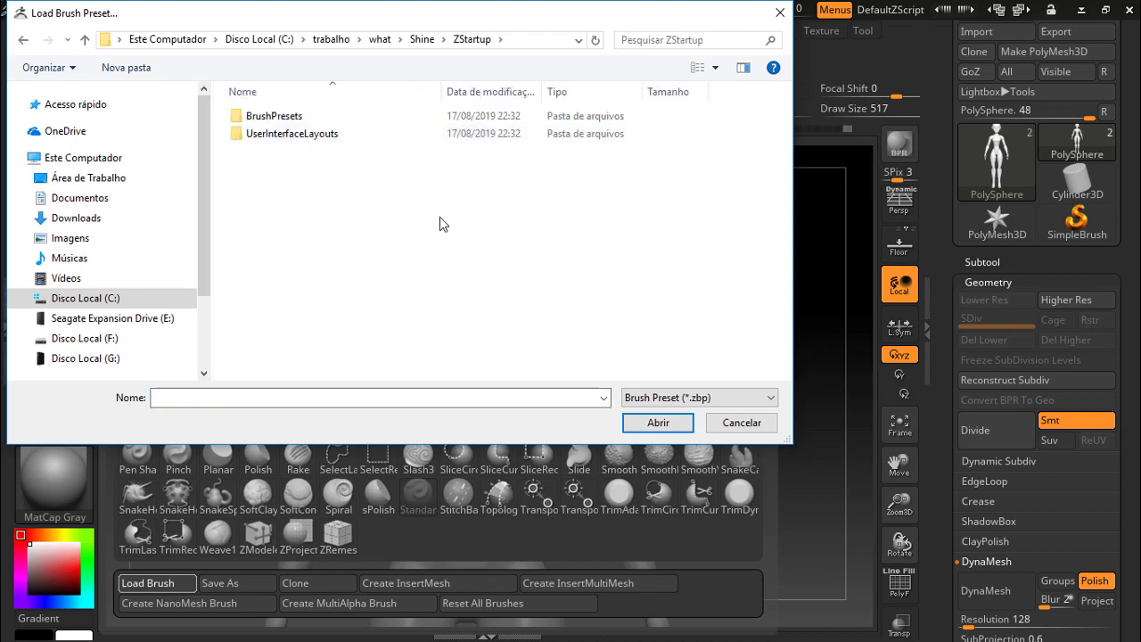
{"action": "double_click", "coordinate": [273, 116]}
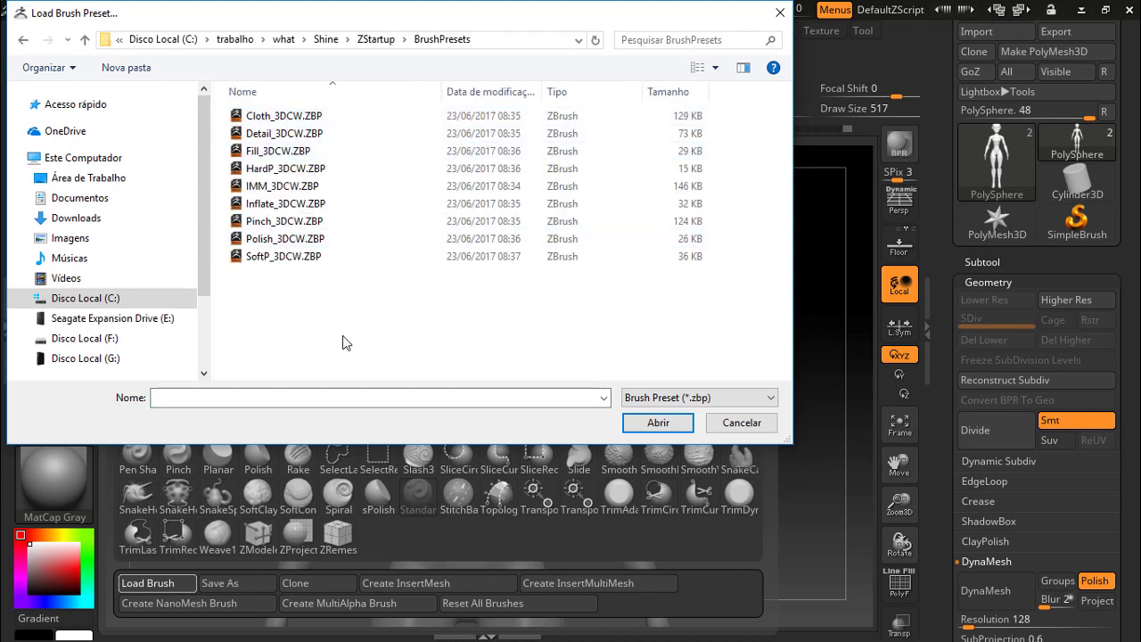
{"action": "left_click", "coordinate": [274, 243]}
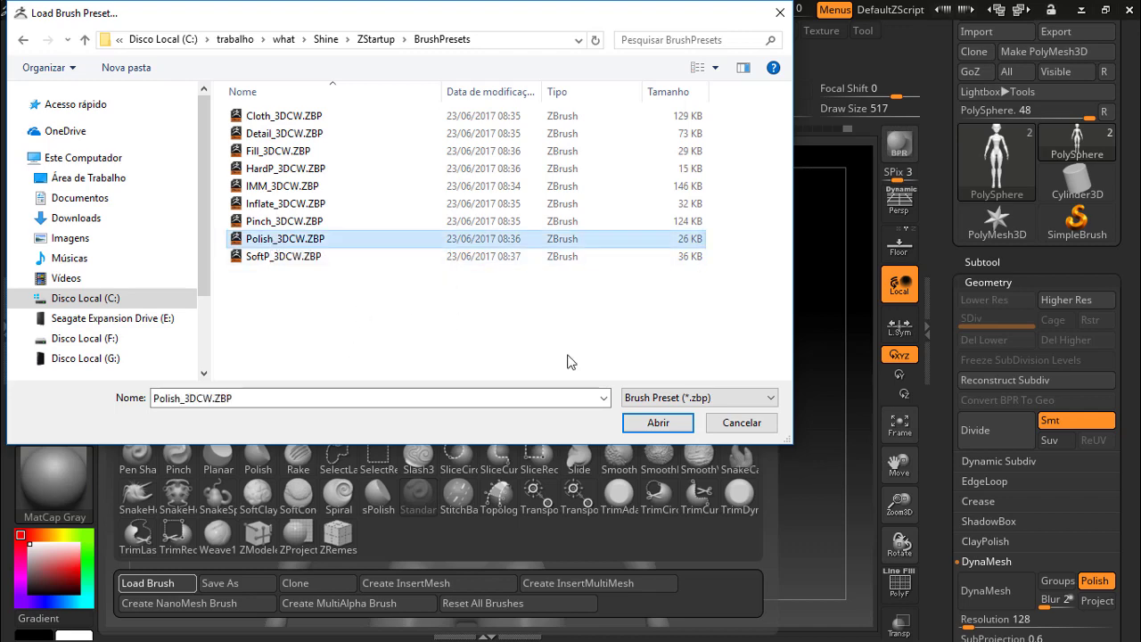
{"action": "left_click", "coordinate": [658, 422]}
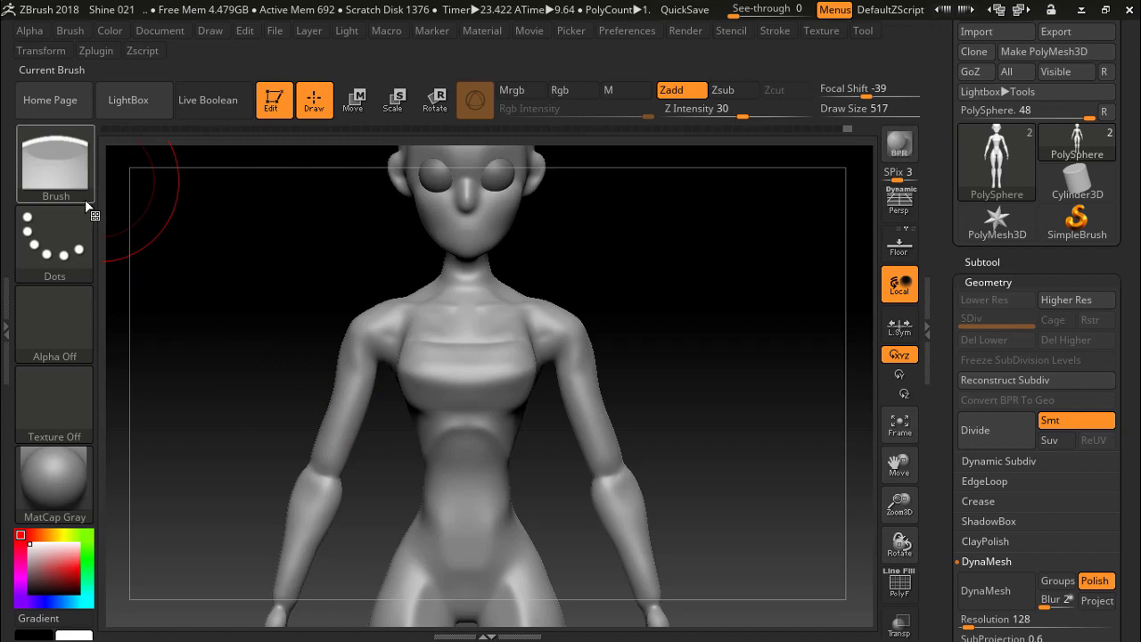
Load the Pinch_3DCW.ZBP brush preset.
{"action": "left_click", "coordinate": [85, 164]}
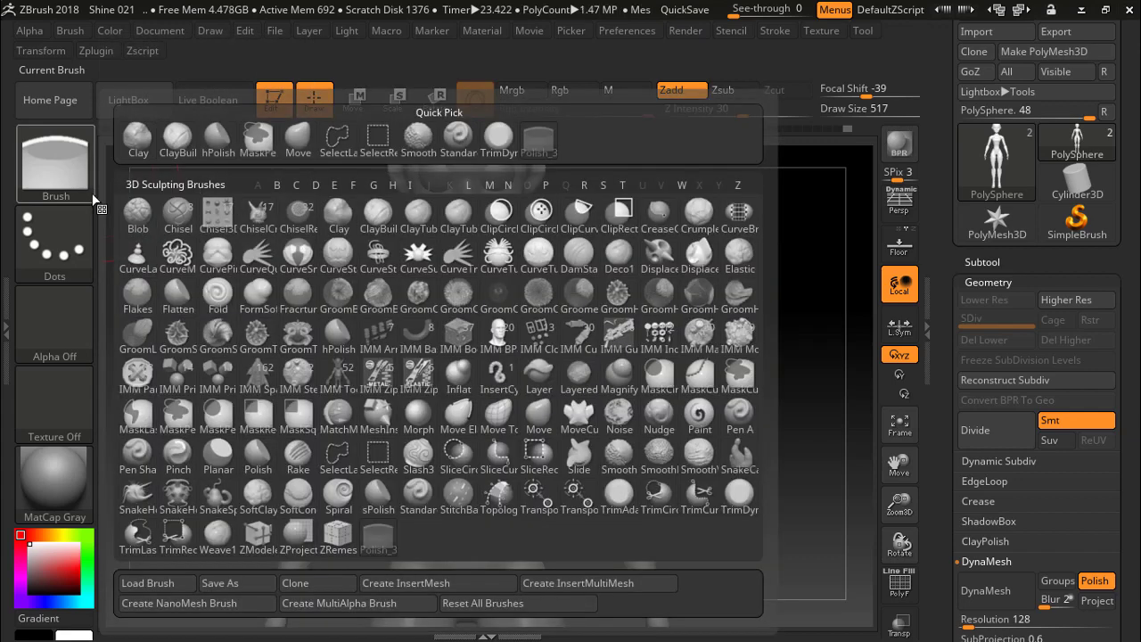
{"action": "left_click", "coordinate": [163, 585]}
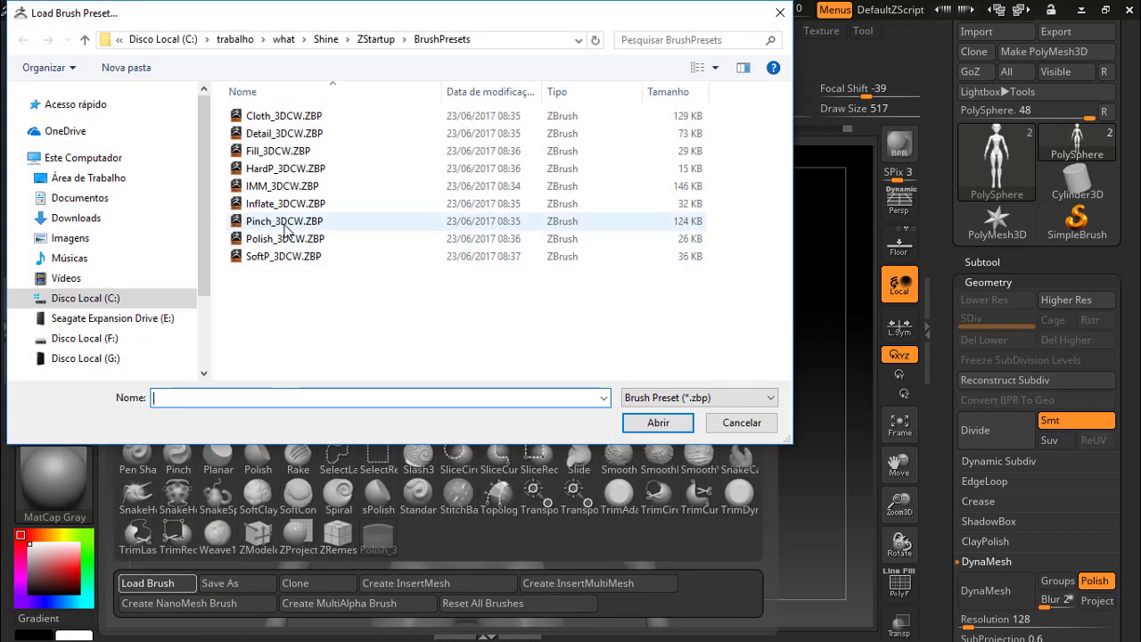
{"action": "left_click", "coordinate": [285, 228]}
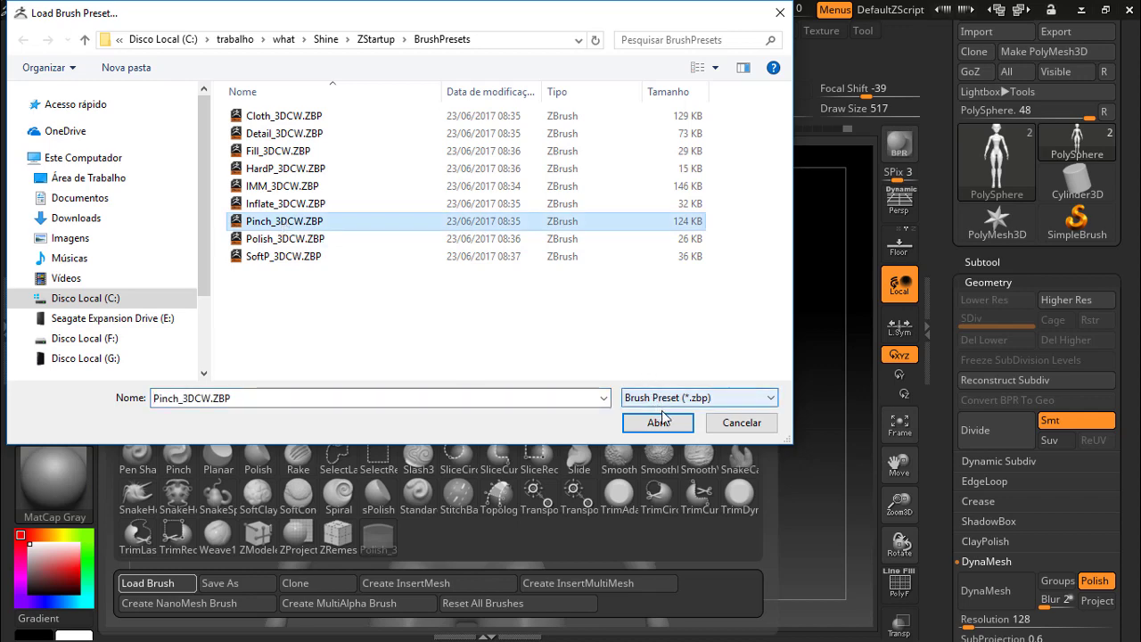
{"action": "left_click", "coordinate": [651, 423]}
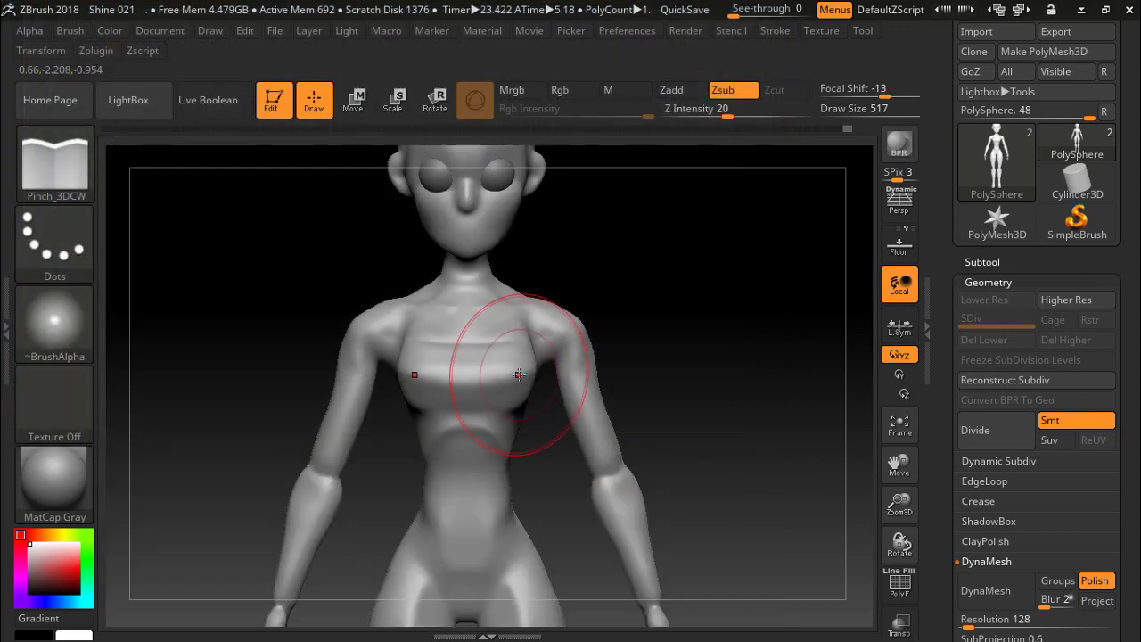
Load the Detail_3DCW.ZBP brush preset, making it the current brush.
{"action": "left_click", "coordinate": [55, 160]}
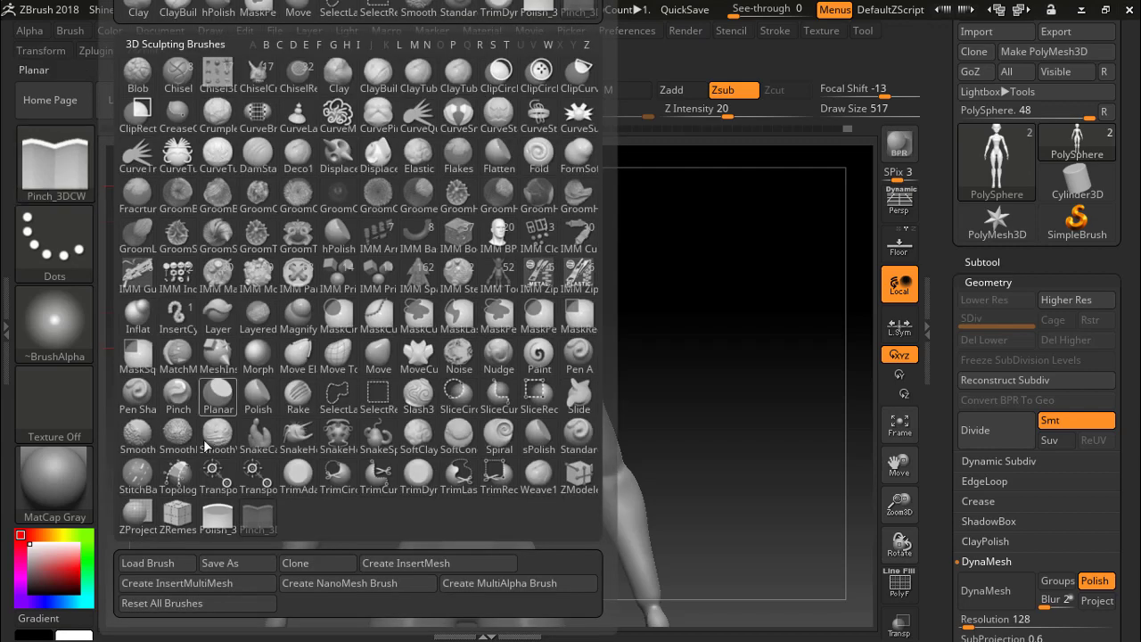
{"action": "left_click", "coordinate": [148, 562]}
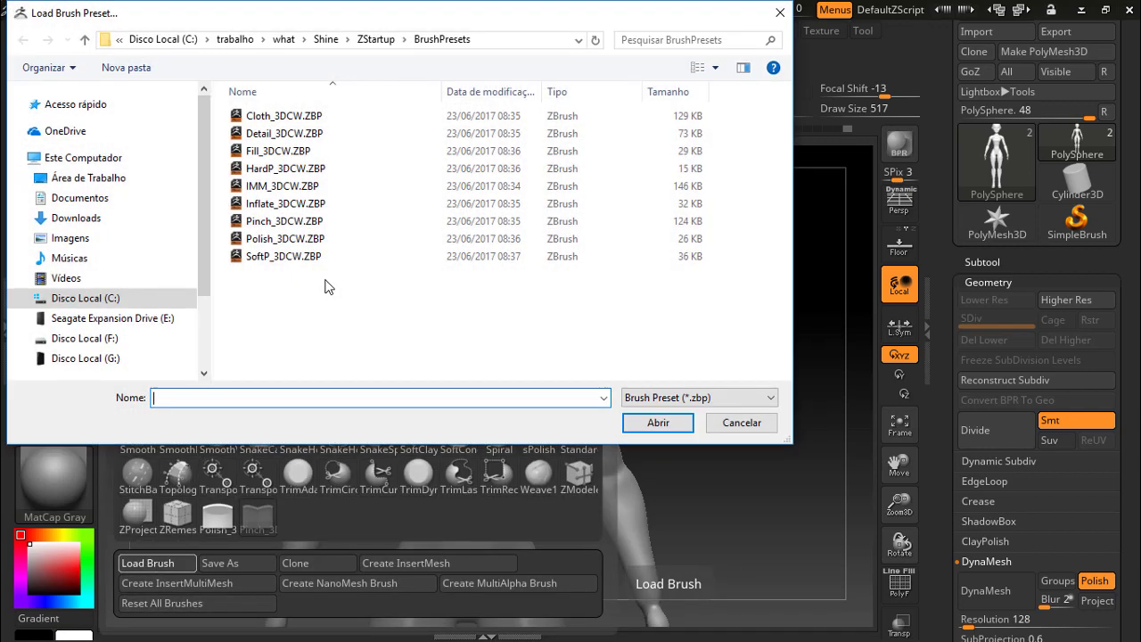
{"action": "left_click", "coordinate": [272, 133]}
{"action": "left_click", "coordinate": [667, 424]}
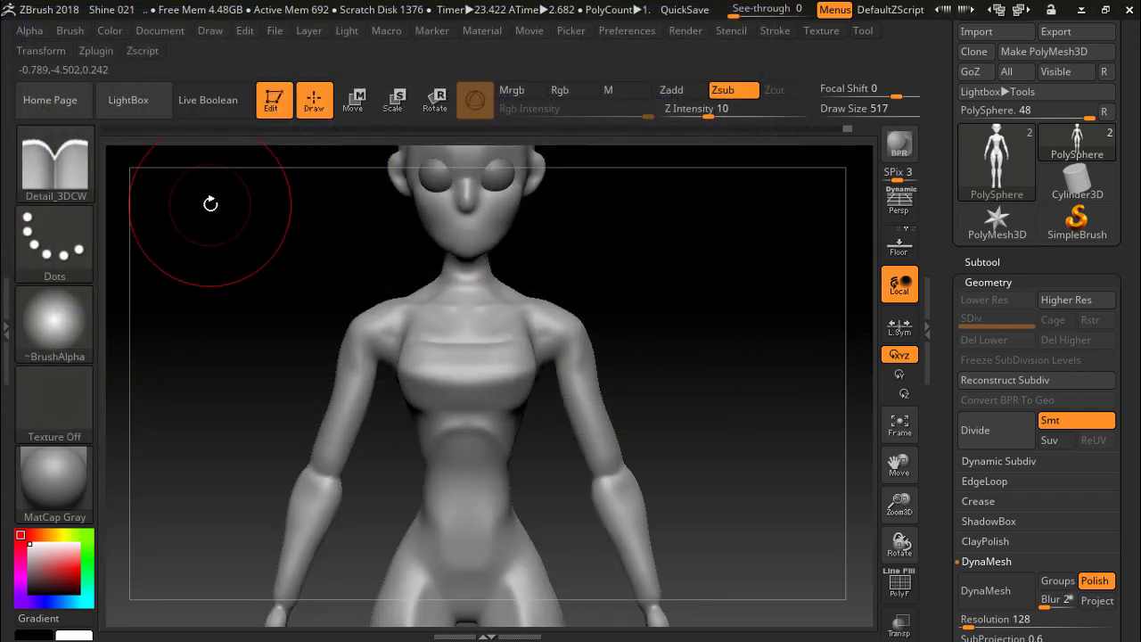
Shrink the Detail_3DCW brush and carve a crease across the upper chest.
{"action": "left_click", "coordinate": [62, 170]}
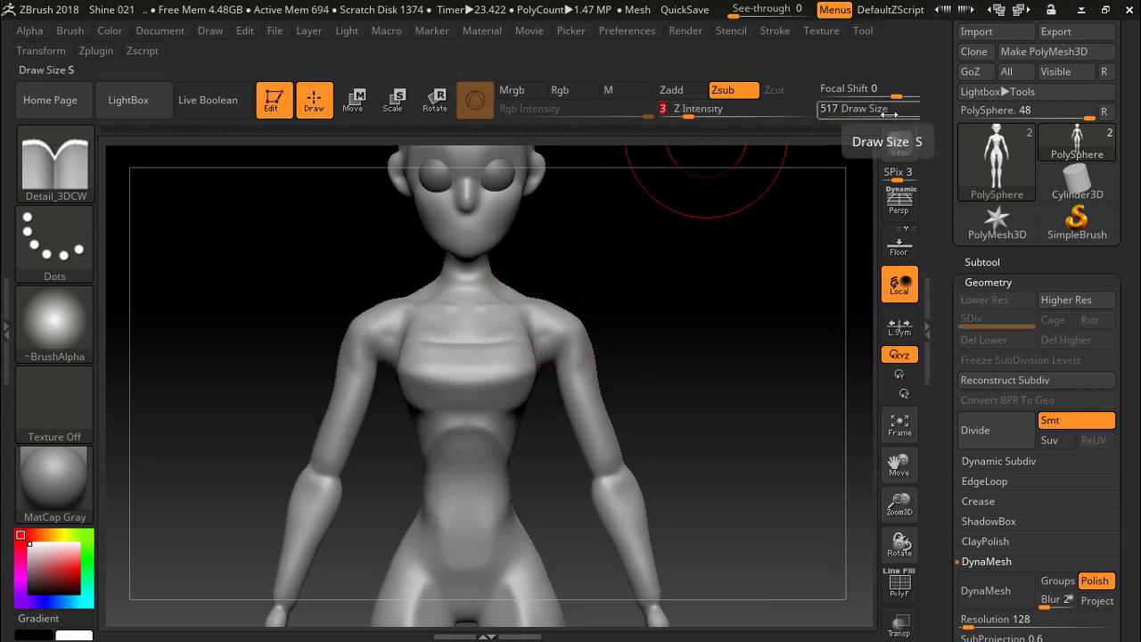
{"action": "mouse_move", "coordinate": [888, 114]}
{"action": "left_mouse_down"}
{"action": "mouse_move", "coordinate": [846, 108]}
{"action": "mouse_move", "coordinate": [873, 109]}
{"action": "left_mouse_up"}
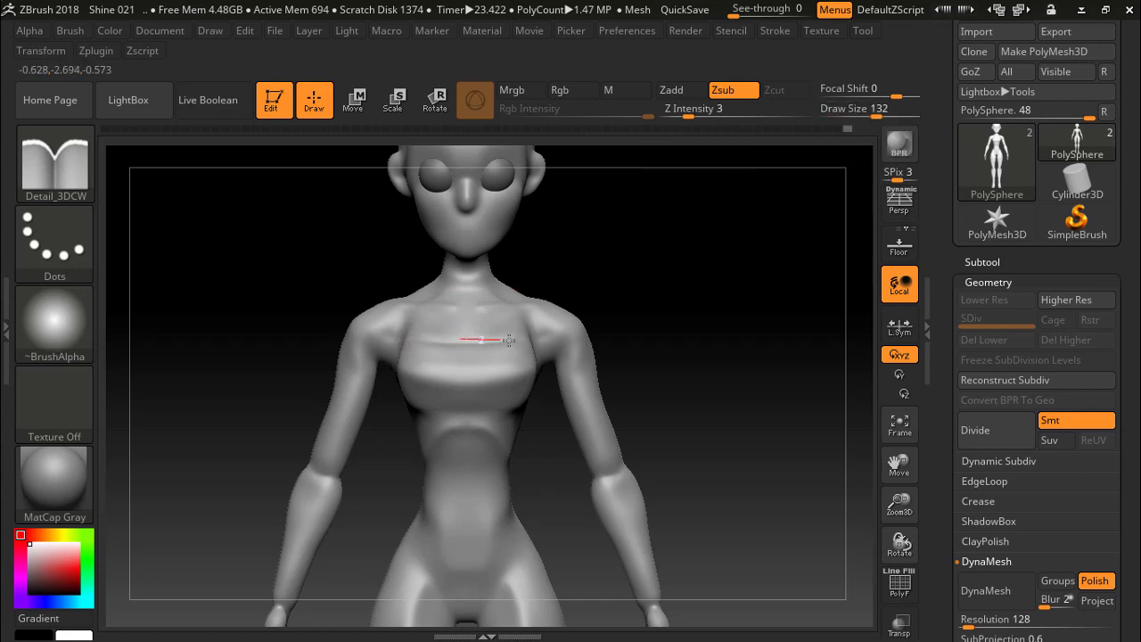
{"action": "left_click_drag", "start_coordinate": [546, 331], "coordinate": [541, 340]}
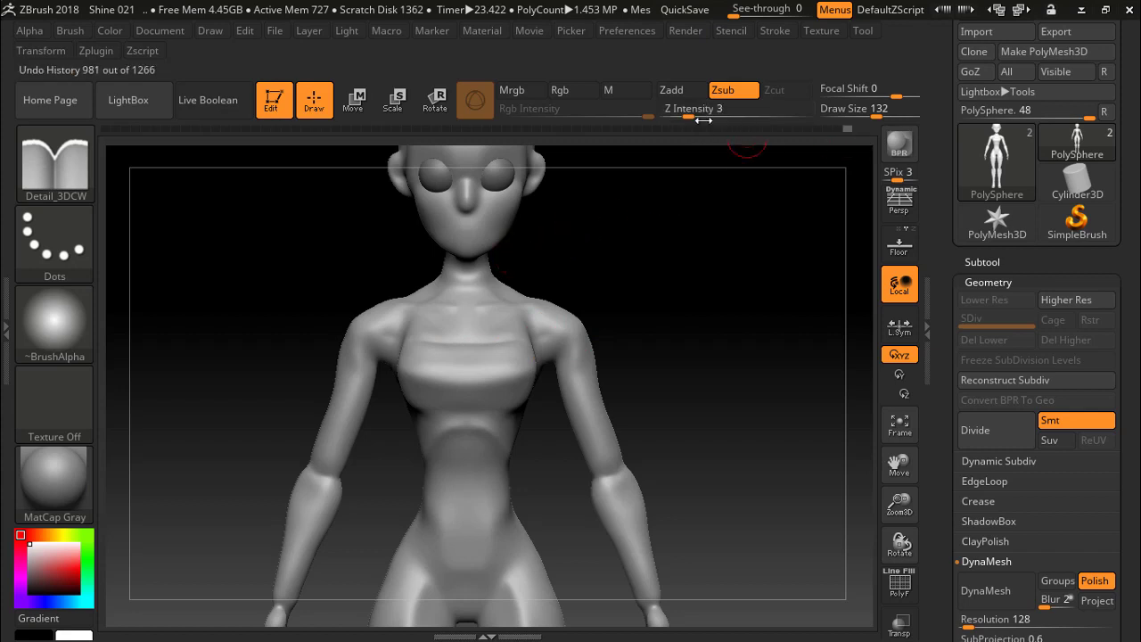
Change the Z Intensity value and rotate the figure toward its back.
{"action": "left_click", "coordinate": [722, 108]}
{"action": "type", "text": "17"}
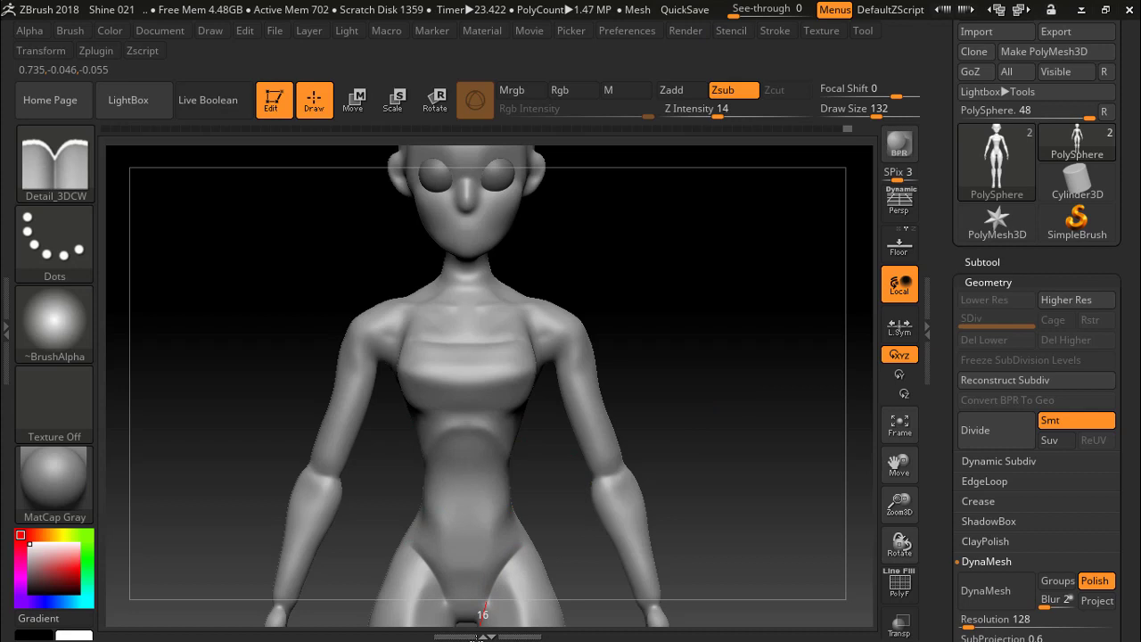
{"action": "mouse_move", "coordinate": [752, 400]}
{"action": "left_mouse_down"}
{"action": "mouse_move", "coordinate": [595, 428]}
{"action": "mouse_move", "coordinate": [728, 424]}
{"action": "mouse_move", "coordinate": [550, 424]}
{"action": "left_mouse_up"}
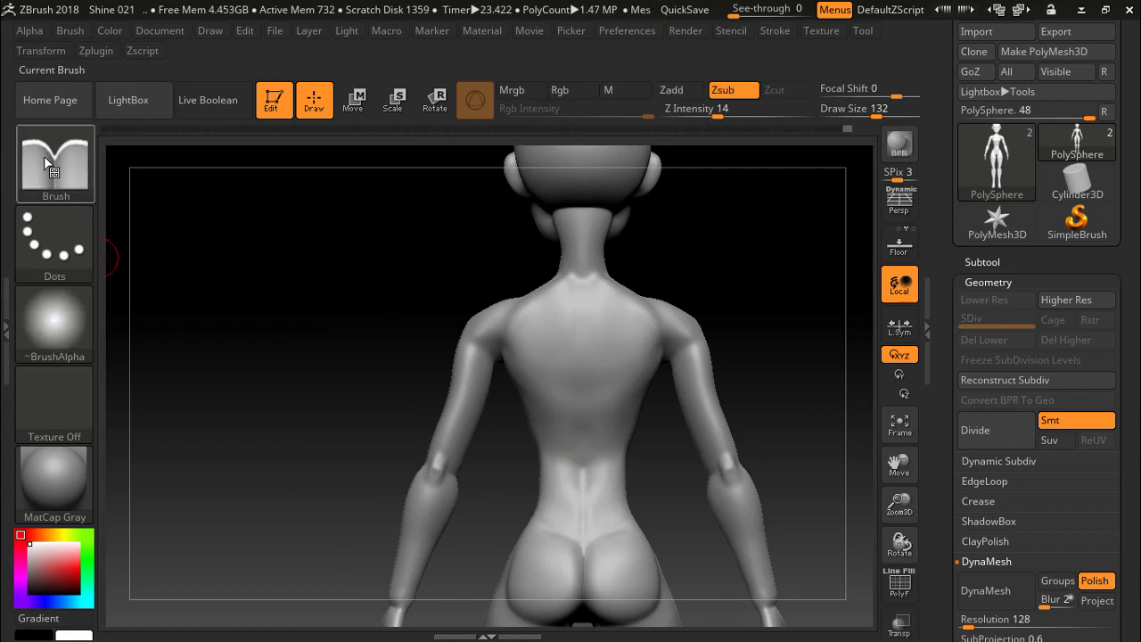
Switch to Pinch_3DCW and pinch a crease across the upper back.
{"action": "left_click", "coordinate": [44, 156]}
{"action": "left_click", "coordinate": [576, 140]}
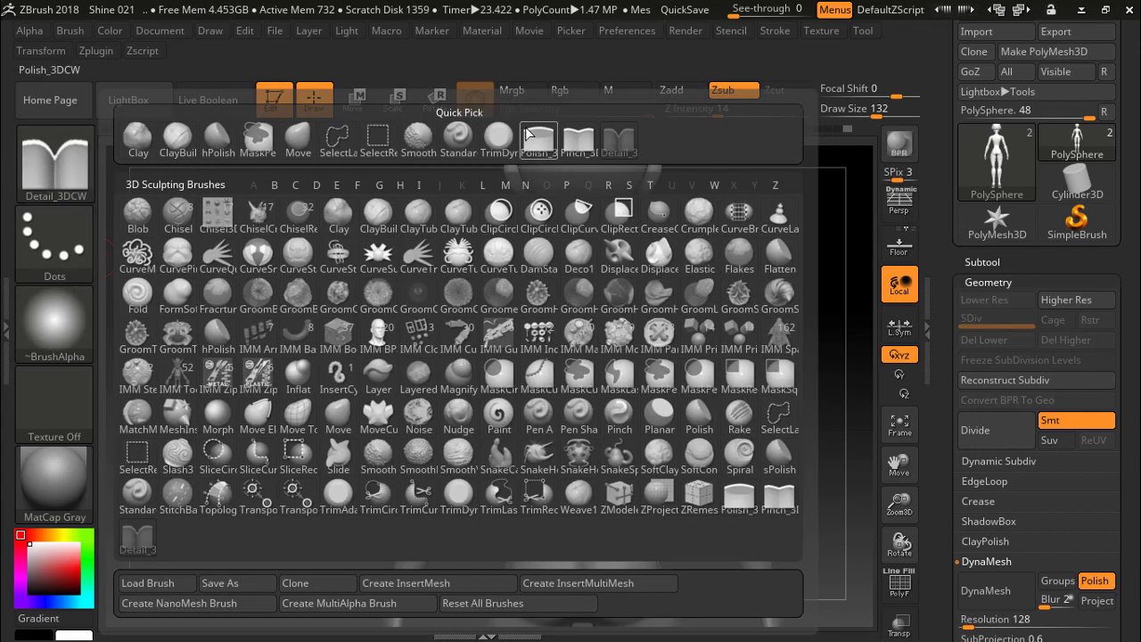
{"action": "left_click", "coordinate": [590, 147]}
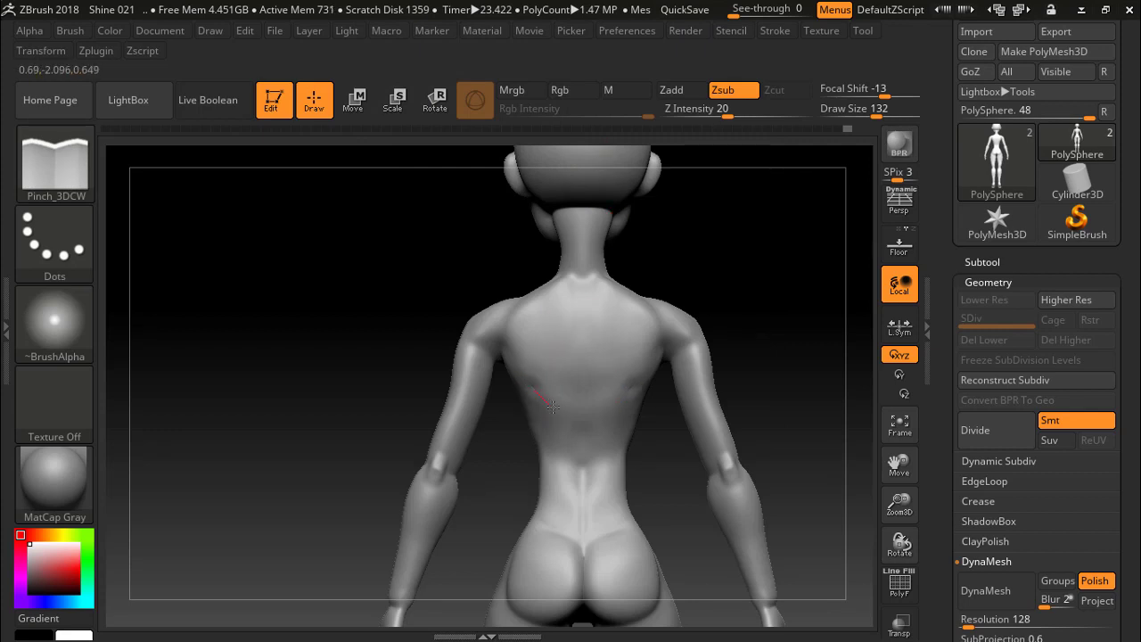
{"action": "left_click_drag", "start_coordinate": [592, 413], "coordinate": [660, 419]}
Undo and redo the upper-back crease, smooth it, and bring up the brush preset loader.
{"action": "key", "text": "ctrl+z"}
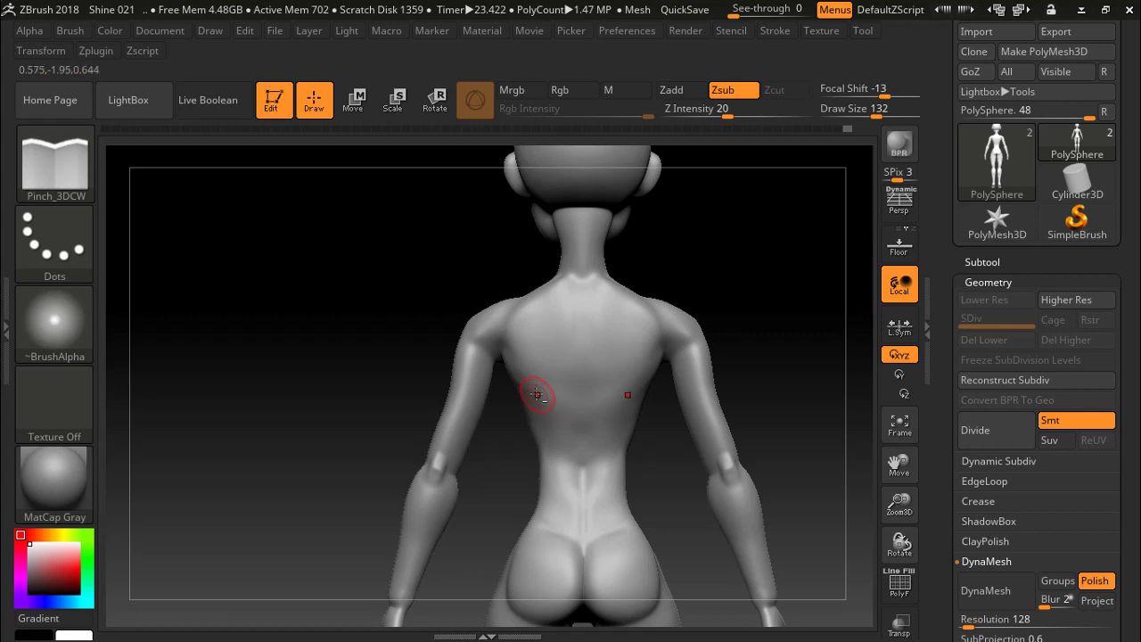
{"action": "mouse_move", "coordinate": [536, 393]}
{"action": "left_mouse_down"}
{"action": "mouse_move", "coordinate": [624, 411]}
{"action": "mouse_move", "coordinate": [543, 398]}
{"action": "left_mouse_up"}
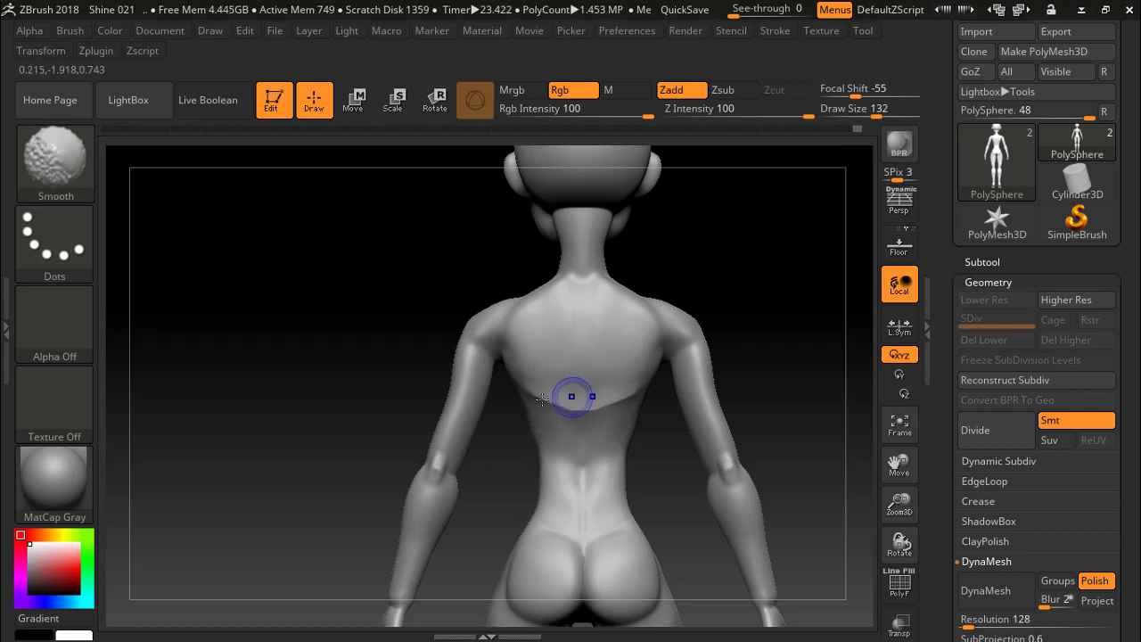
{"action": "mouse_move", "coordinate": [720, 326]}
{"action": "left_mouse_down"}
{"action": "mouse_move", "coordinate": [828, 303]}
{"action": "mouse_move", "coordinate": [678, 325]}
{"action": "left_mouse_up"}
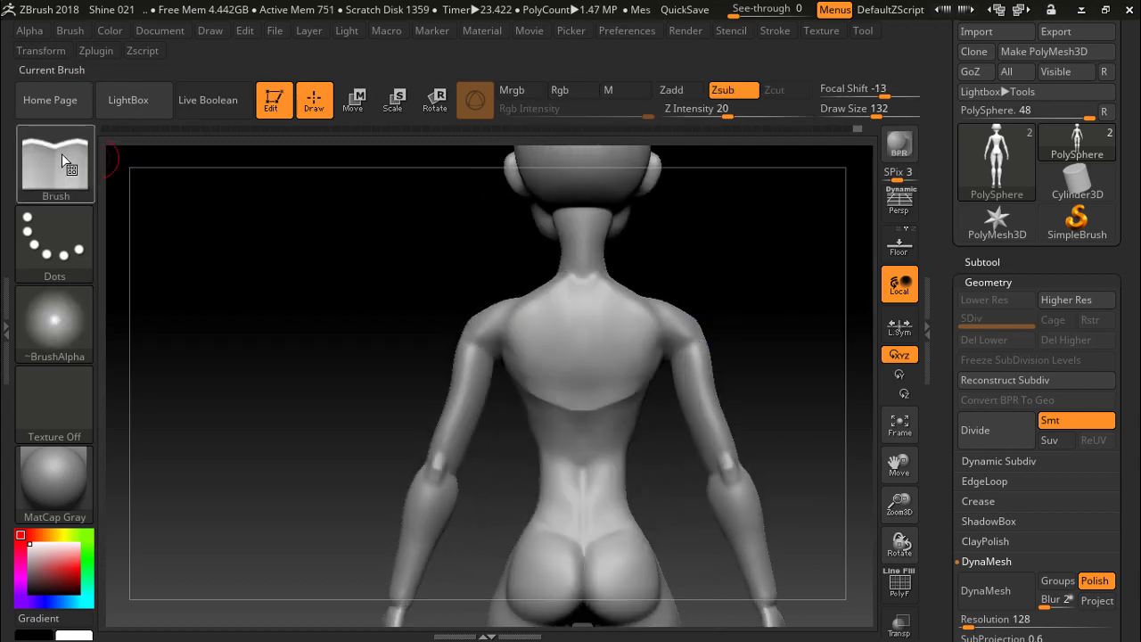
{"action": "left_click", "coordinate": [61, 153]}
{"action": "left_click", "coordinate": [147, 582]}
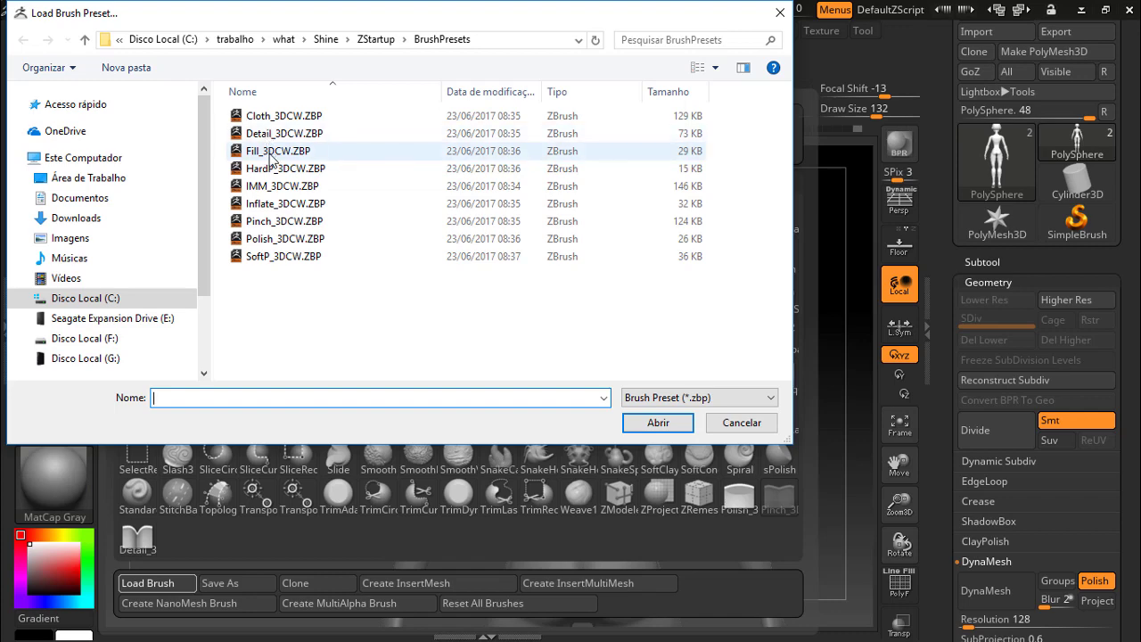
Load Fill_3DCW.ZBP and build a curved raised band across the upper back.
{"action": "left_click", "coordinate": [272, 151]}
{"action": "left_click", "coordinate": [660, 424]}
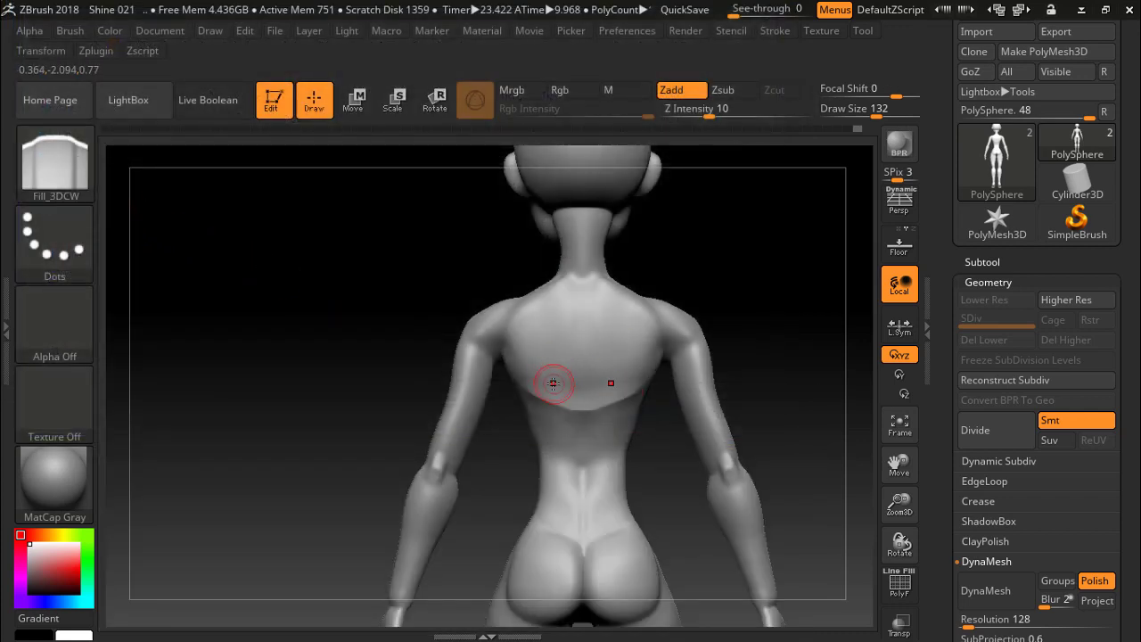
{"action": "left_click_drag", "start_coordinate": [533, 372], "coordinate": [592, 394]}
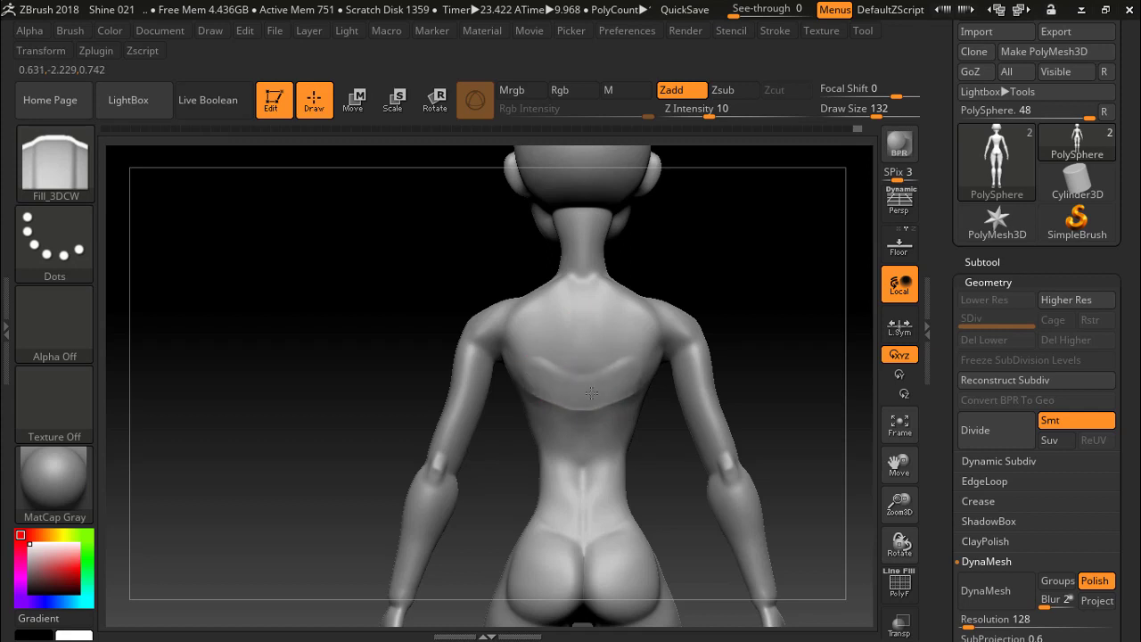
Set Z Intensity to 13 and Draw Size to 51, check the band, and select Polish_3DCW.
{"action": "left_click_drag", "start_coordinate": [708, 116], "coordinate": [719, 117]}
{"action": "left_click_drag", "start_coordinate": [878, 116], "coordinate": [856, 117]}
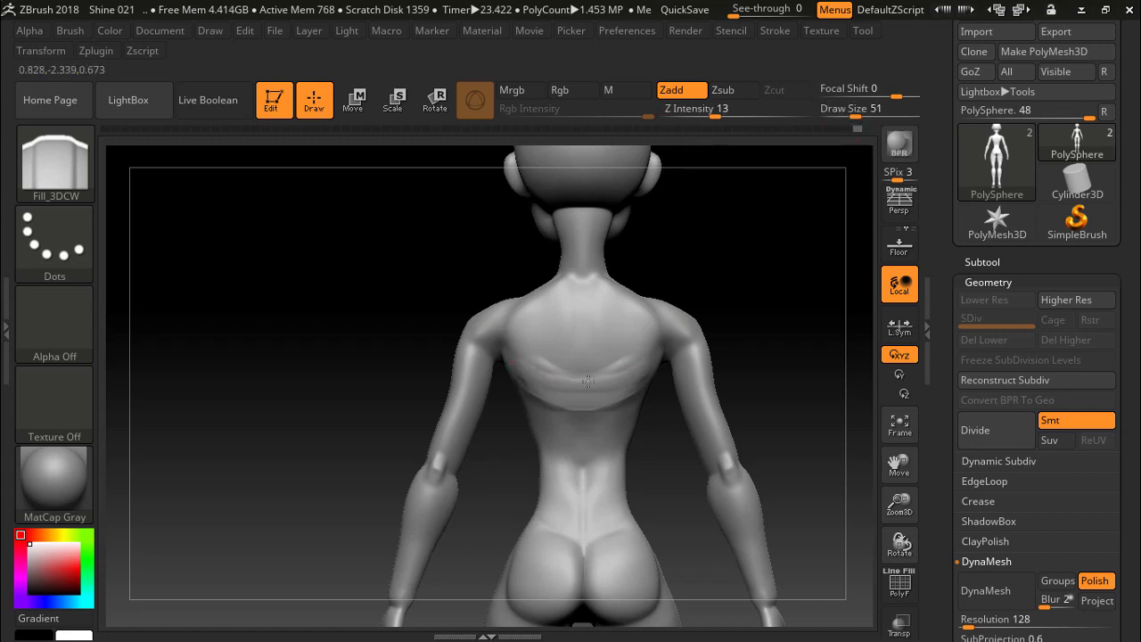
{"action": "mouse_move", "coordinate": [777, 311]}
{"action": "left_mouse_down"}
{"action": "mouse_move", "coordinate": [695, 311]}
{"action": "mouse_move", "coordinate": [776, 308]}
{"action": "left_mouse_up"}
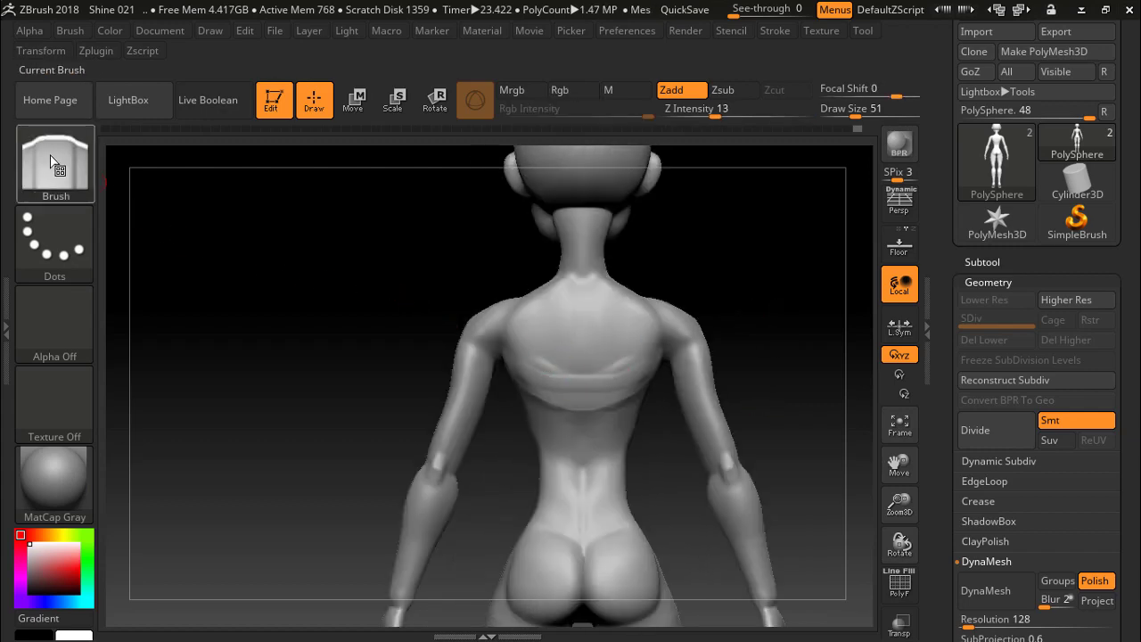
{"action": "left_click", "coordinate": [54, 165]}
{"action": "left_click", "coordinate": [532, 145]}
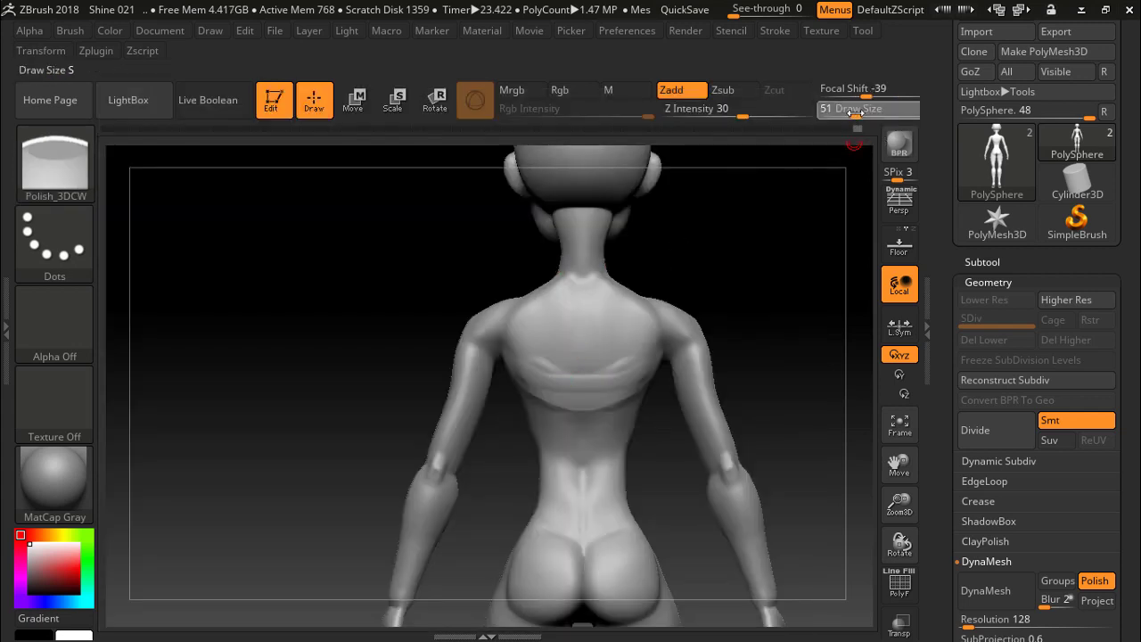
{"action": "left_click", "coordinate": [868, 109]}
{"action": "type", "text": "94"}
Load the compact_UI layout and set Draw Size to 128.
{"action": "left_click", "coordinate": [998, 10]}
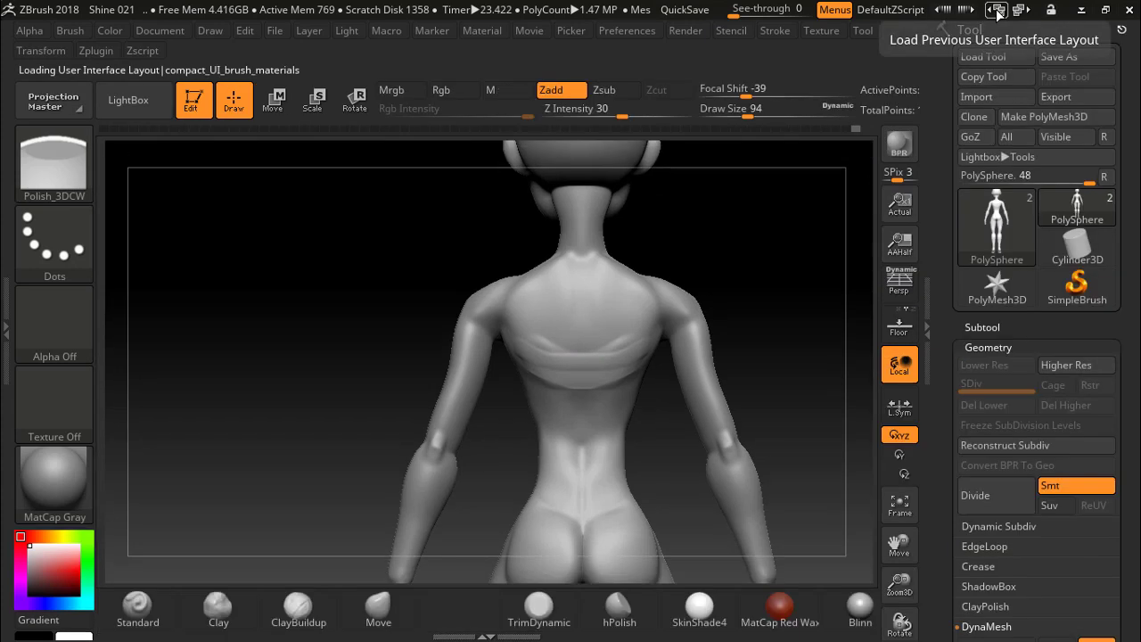
{"action": "left_click", "coordinate": [997, 11]}
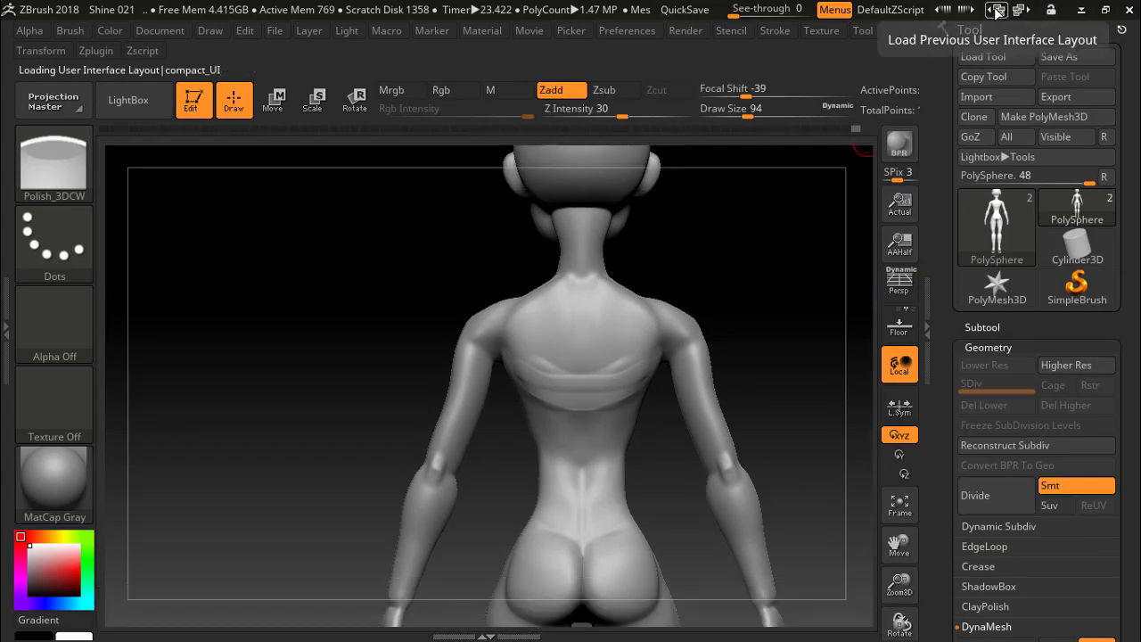
{"action": "left_click_drag", "start_coordinate": [749, 114], "coordinate": [756, 114]}
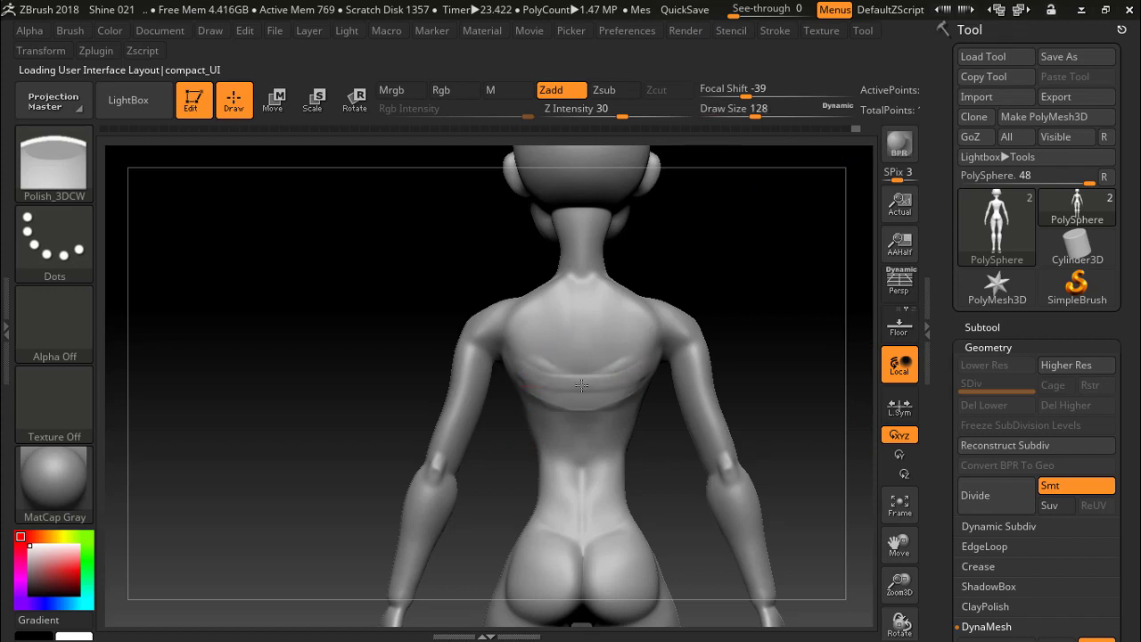
Polish the upper-back band, Shift-smooth it, and turn the figure to face front.
{"action": "left_click_drag", "start_coordinate": [633, 377], "coordinate": [581, 381]}
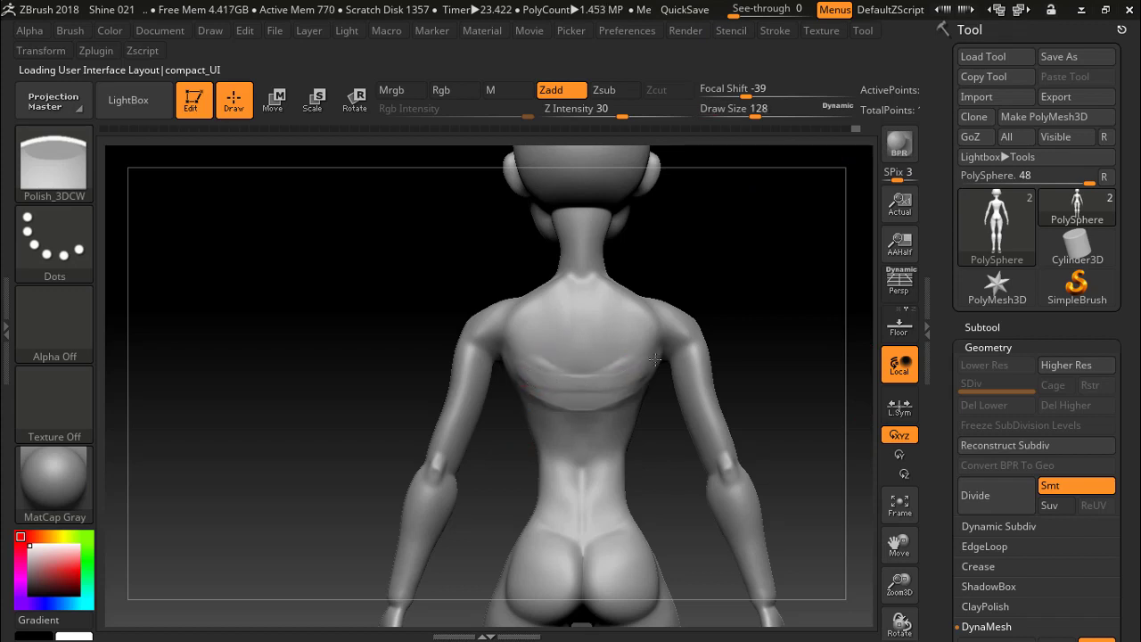
{"action": "key", "text": "shift"}
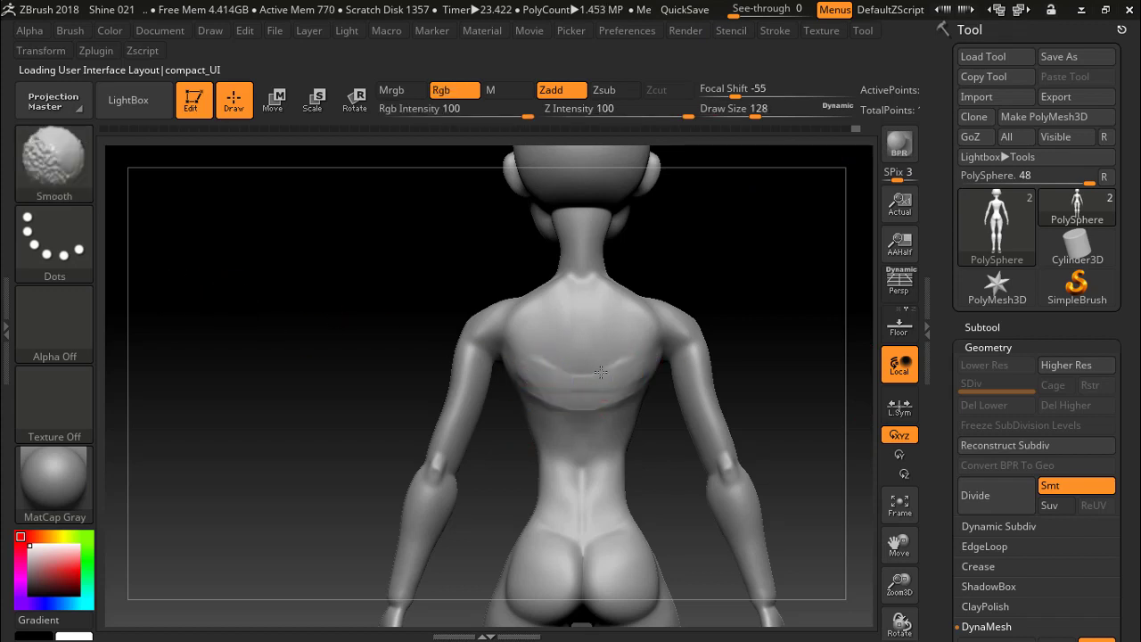
{"action": "left_click_drag", "start_coordinate": [600, 372], "coordinate": [582, 375], "text": "shift"}
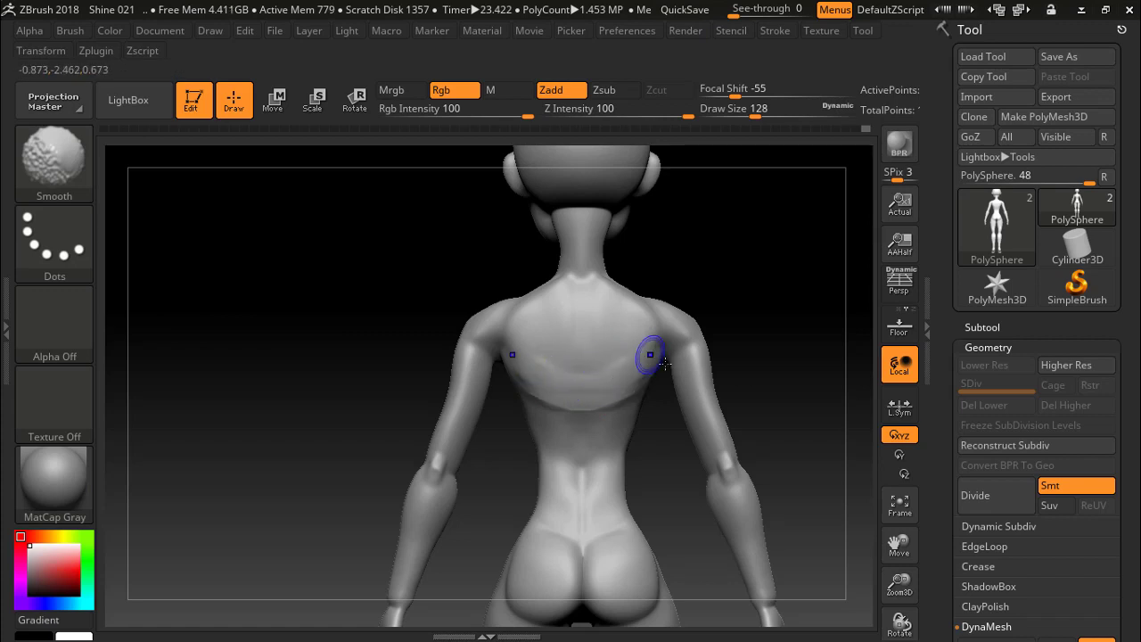
{"action": "left_click_drag", "start_coordinate": [790, 316], "coordinate": [628, 316]}
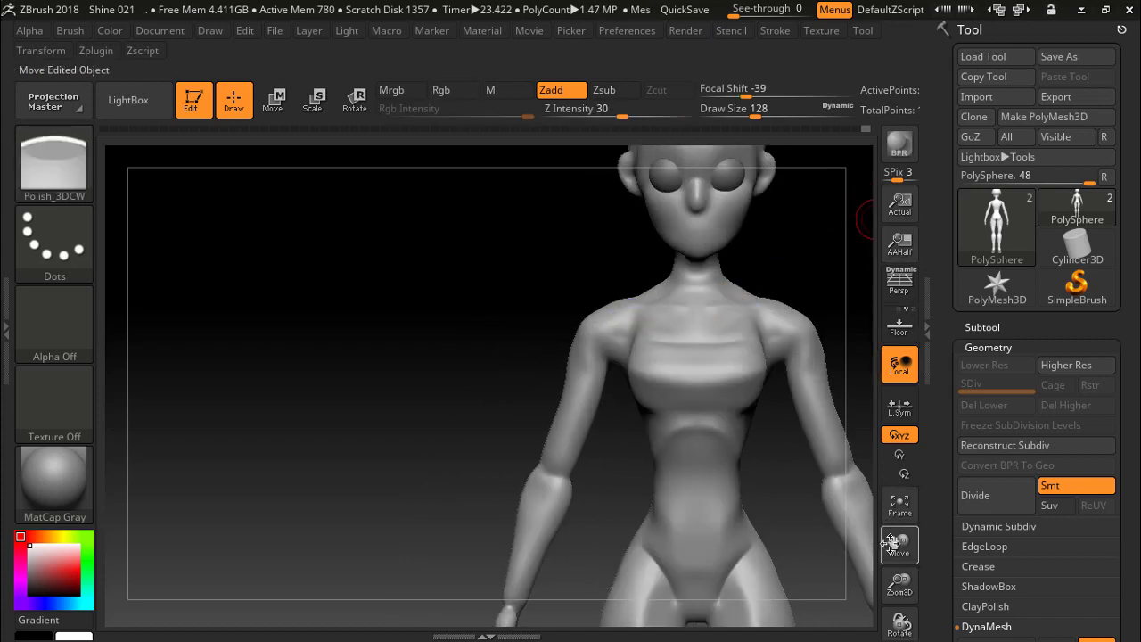
{"action": "mouse_move", "coordinate": [899, 584]}
{"action": "left_mouse_down"}
{"action": "mouse_move", "coordinate": [846, 575]}
{"action": "mouse_move", "coordinate": [875, 566]}
{"action": "left_mouse_up"}
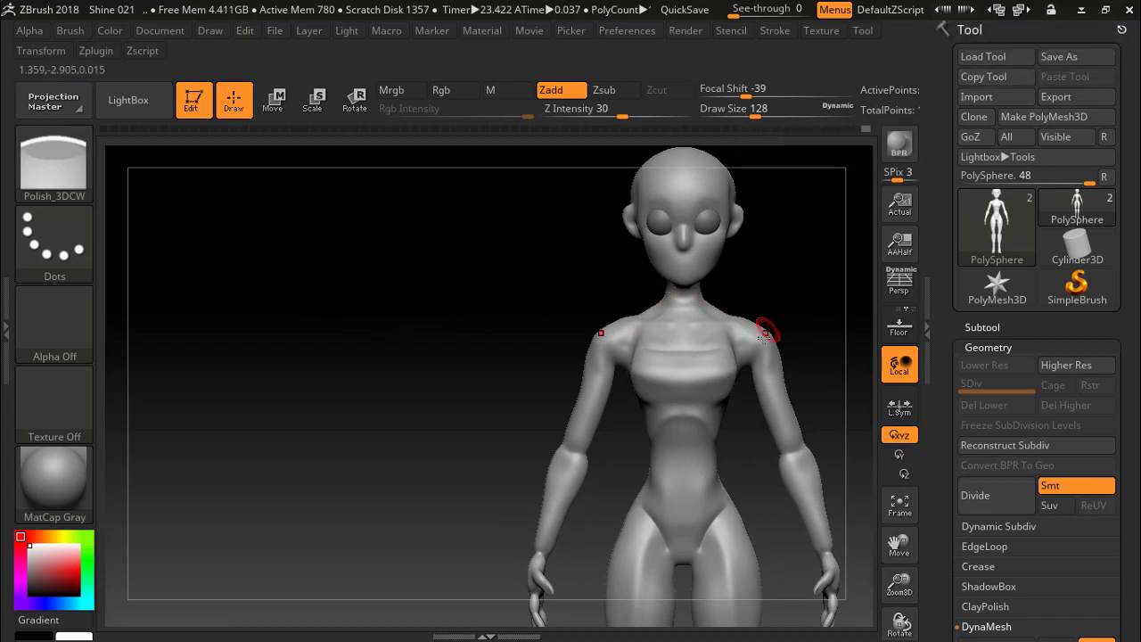
Fill out the torso below the chest with Fill_3DCW, then switch to Detail_3DCW.
{"action": "left_click", "coordinate": [54, 161]}
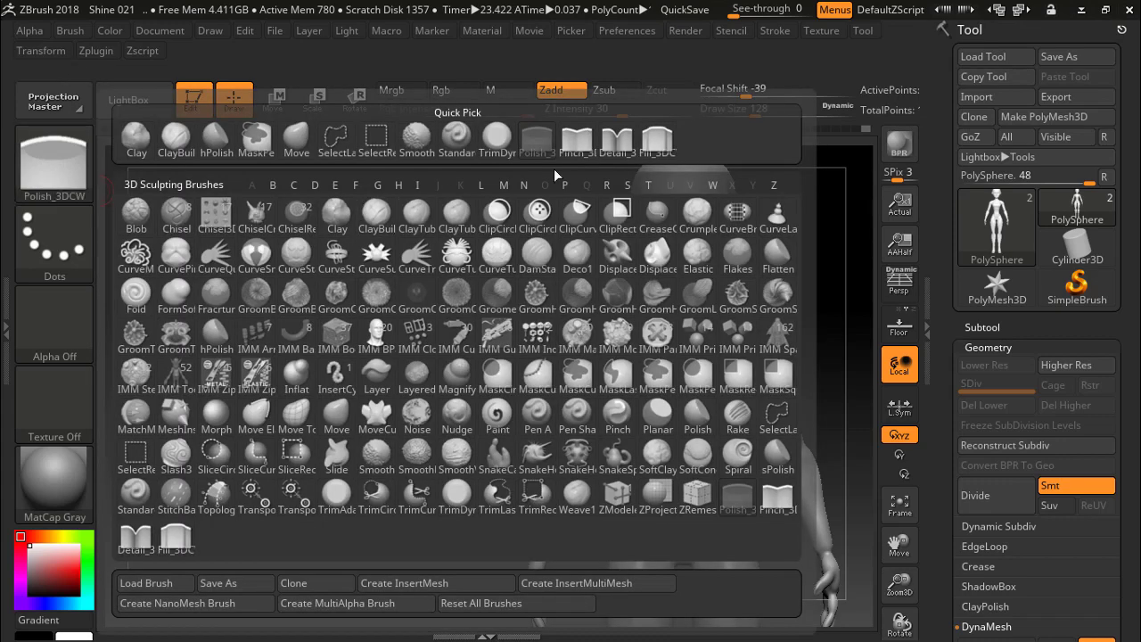
{"action": "left_click", "coordinate": [658, 139]}
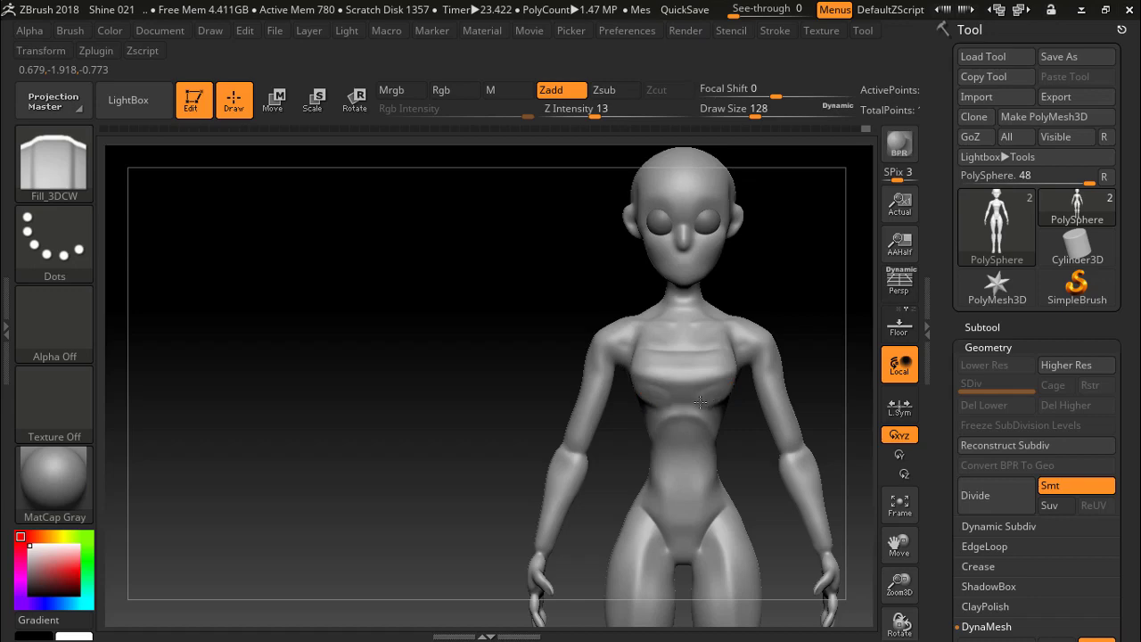
{"action": "left_click_drag", "start_coordinate": [666, 408], "coordinate": [720, 403]}
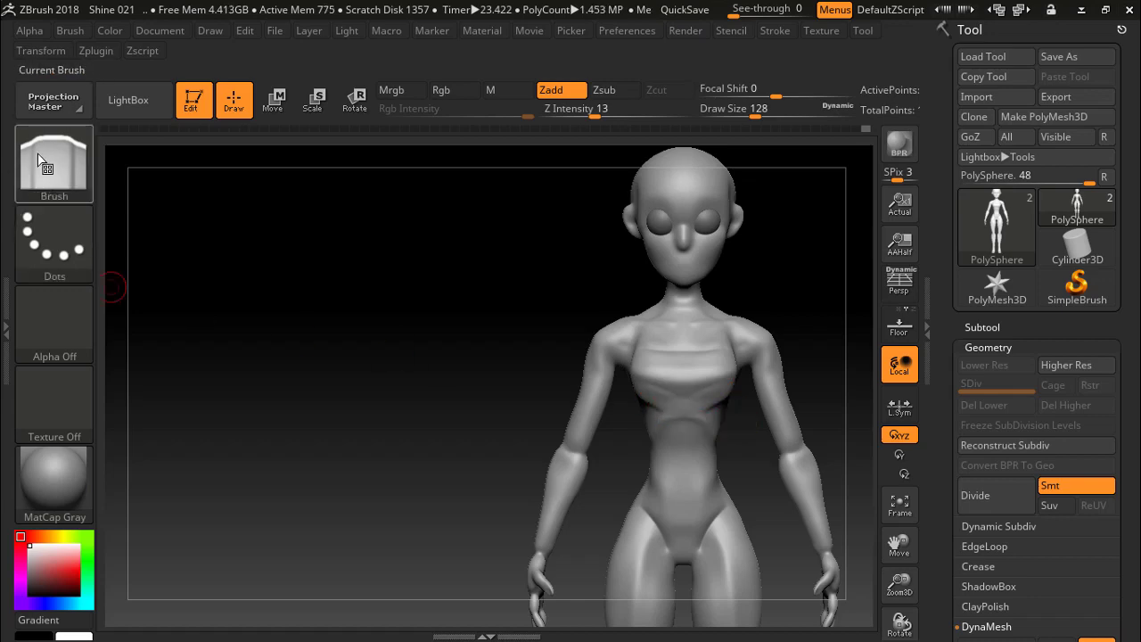
{"action": "left_click", "coordinate": [59, 155]}
{"action": "left_click", "coordinate": [615, 142]}
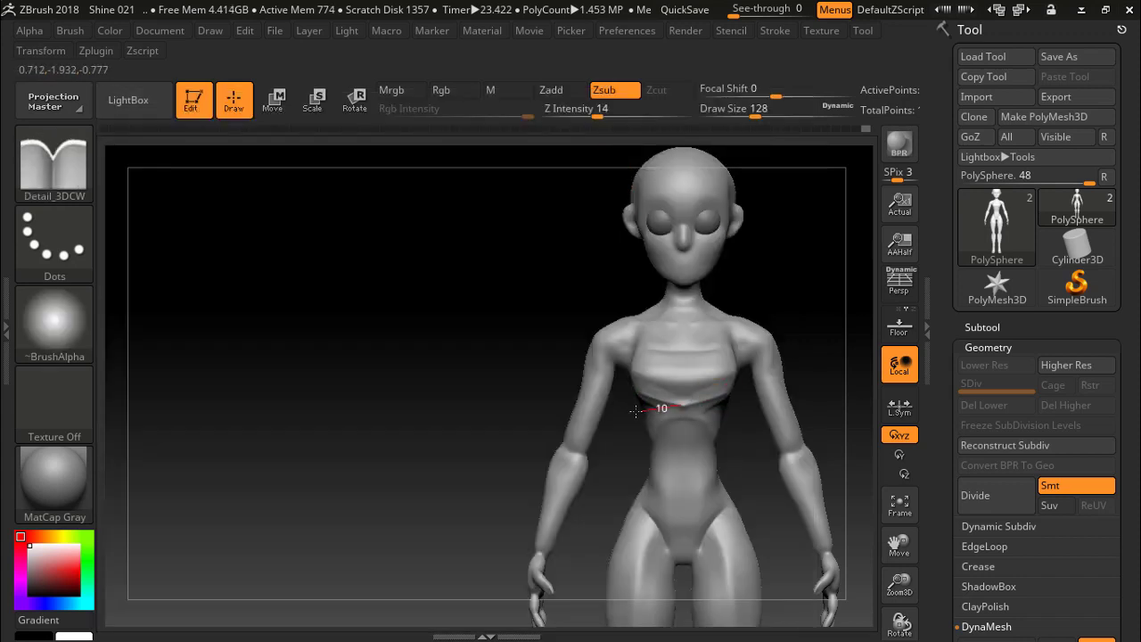
Carve a Detail_3DCW crease under the chest and rotate the figure to a back view.
{"action": "left_click_drag", "start_coordinate": [635, 410], "coordinate": [435, 496]}
{"action": "mouse_move", "coordinate": [315, 378]}
{"action": "left_mouse_down"}
{"action": "mouse_move", "coordinate": [232, 372]}
{"action": "mouse_move", "coordinate": [427, 370]}
{"action": "mouse_move", "coordinate": [311, 370]}
{"action": "left_mouse_up"}
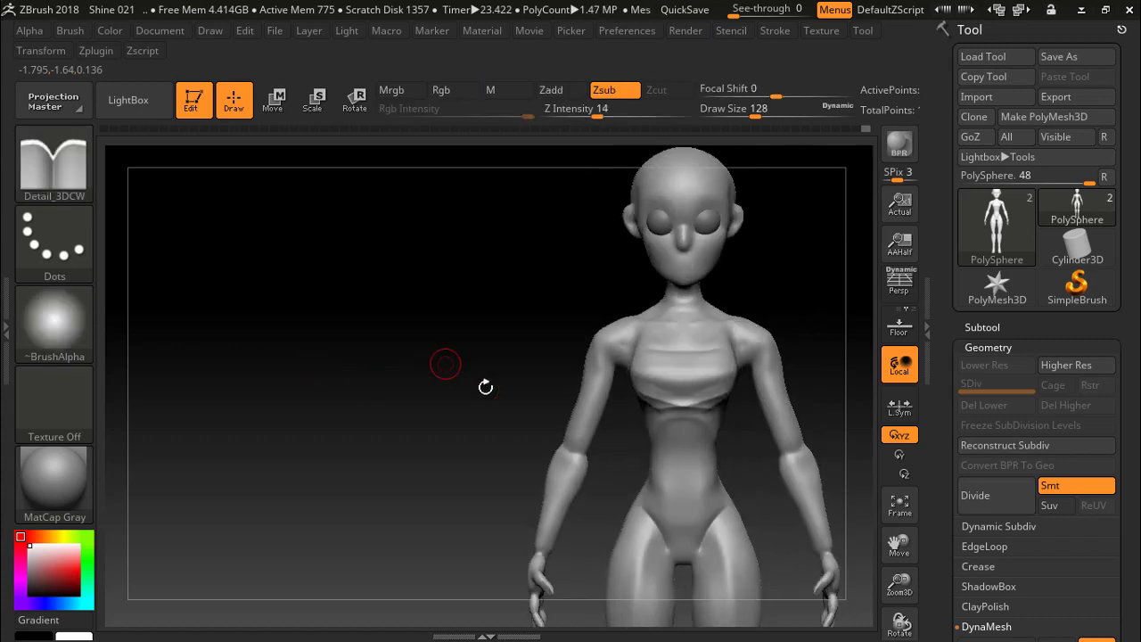
{"action": "mouse_move", "coordinate": [516, 294]}
{"action": "left_mouse_down"}
{"action": "mouse_move", "coordinate": [335, 296]}
{"action": "mouse_move", "coordinate": [372, 297]}
{"action": "left_mouse_up"}
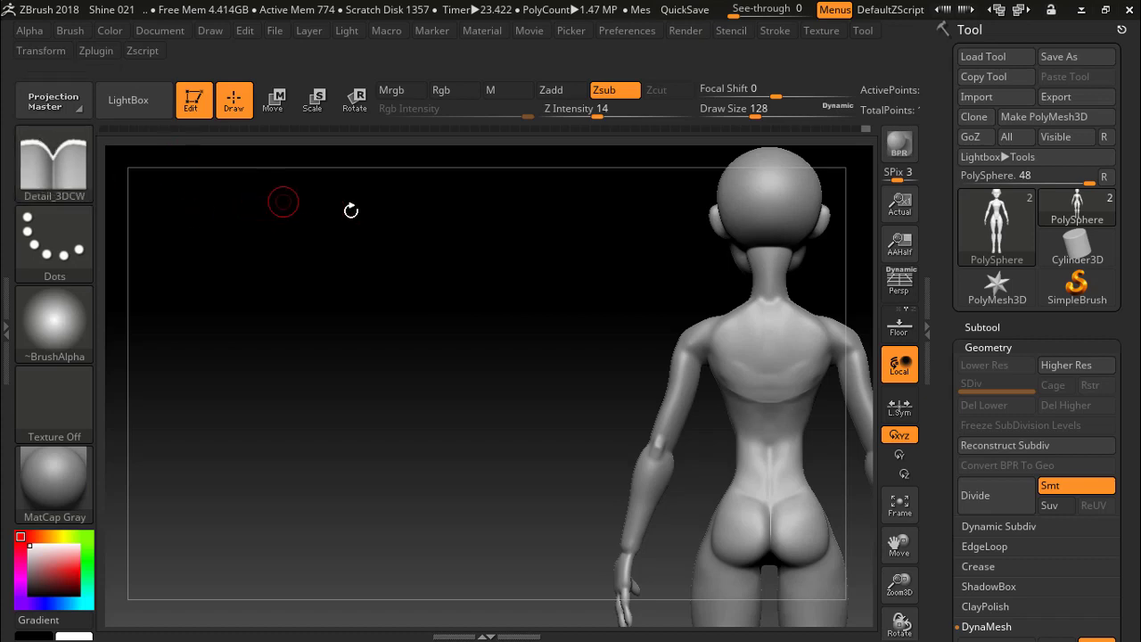
Frame and zoom in on the figure, orbit to inspect it, and raise Z Intensity to 26.
{"action": "key", "text": "f"}
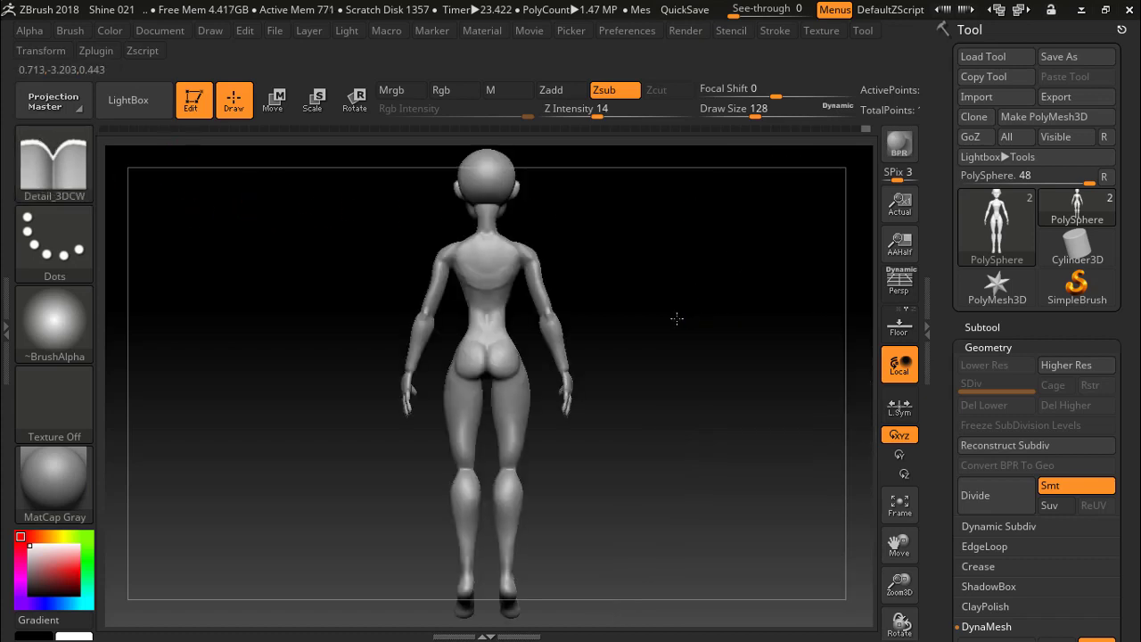
{"action": "left_click_drag", "start_coordinate": [675, 318], "coordinate": [502, 337]}
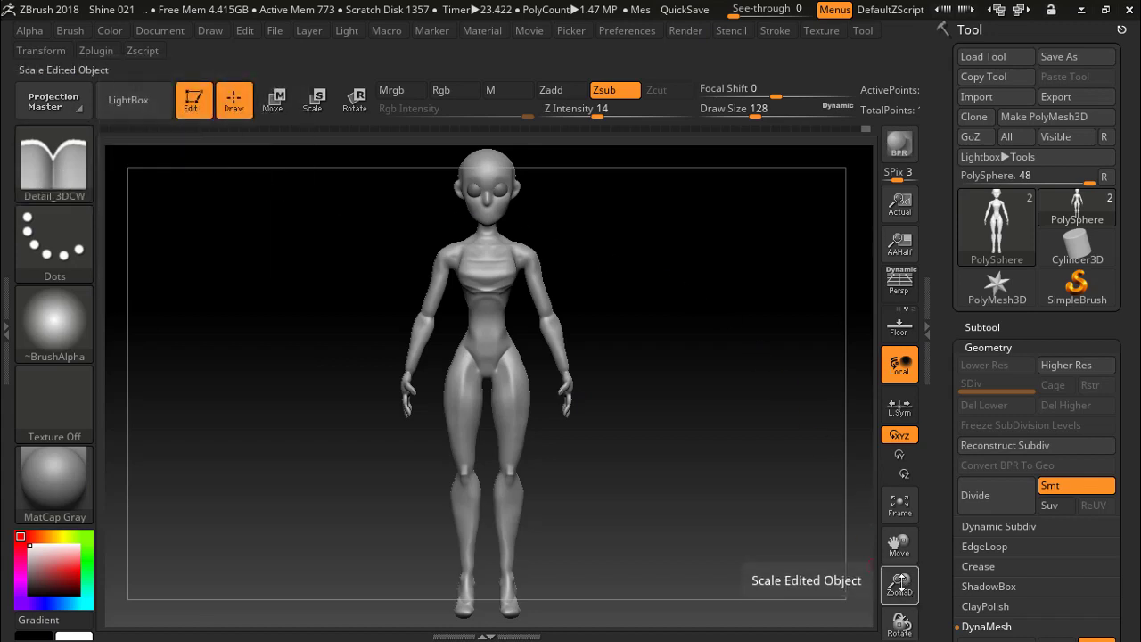
{"action": "left_click_drag", "start_coordinate": [900, 584], "coordinate": [899, 544]}
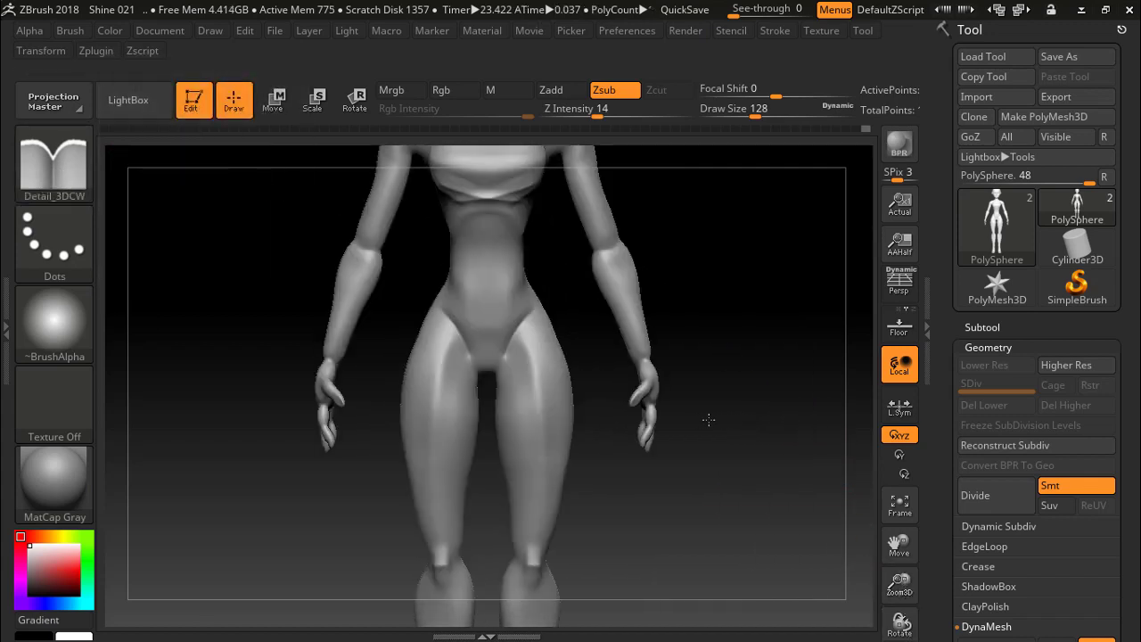
{"action": "mouse_move", "coordinate": [709, 419]}
{"action": "left_mouse_down", "text": "shift"}
{"action": "mouse_move", "coordinate": [655, 422]}
{"action": "mouse_move", "coordinate": [808, 409]}
{"action": "left_mouse_up", "text": "shift"}
{"action": "left_click_drag", "start_coordinate": [739, 331], "coordinate": [702, 329]}
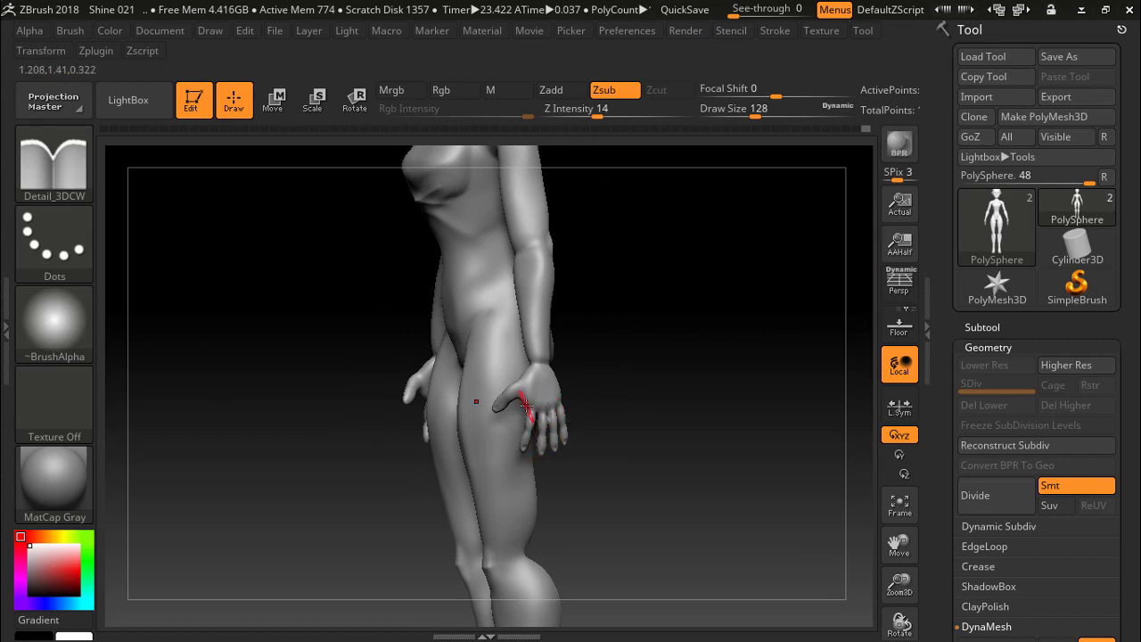
{"action": "left_click_drag", "start_coordinate": [676, 357], "coordinate": [733, 344], "text": "shift"}
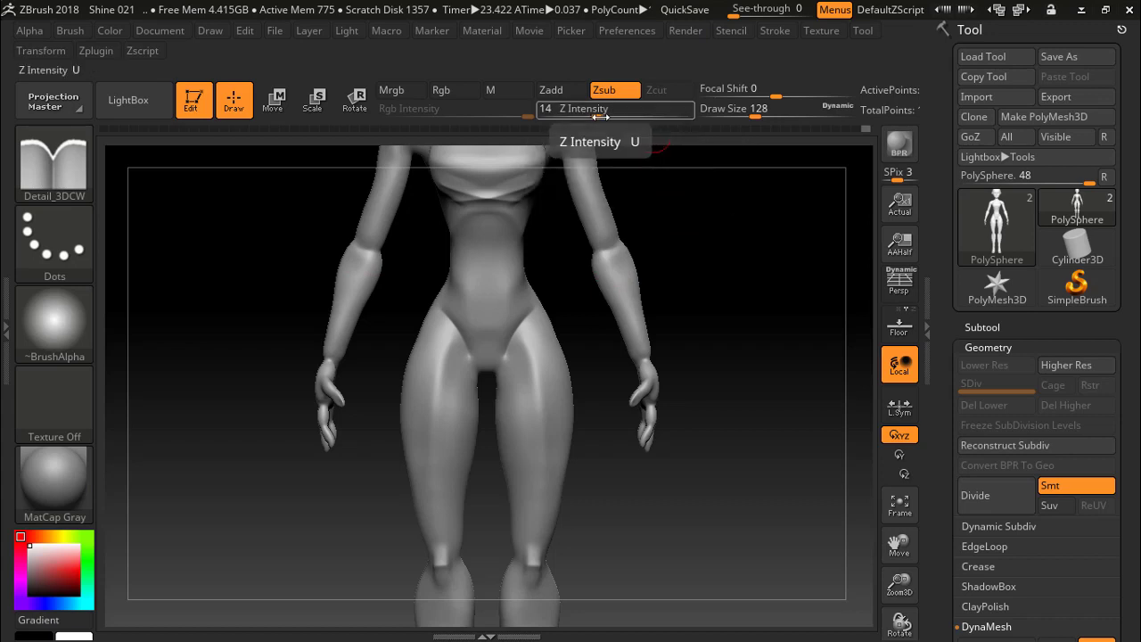
{"action": "left_click_drag", "start_coordinate": [597, 116], "coordinate": [611, 116]}
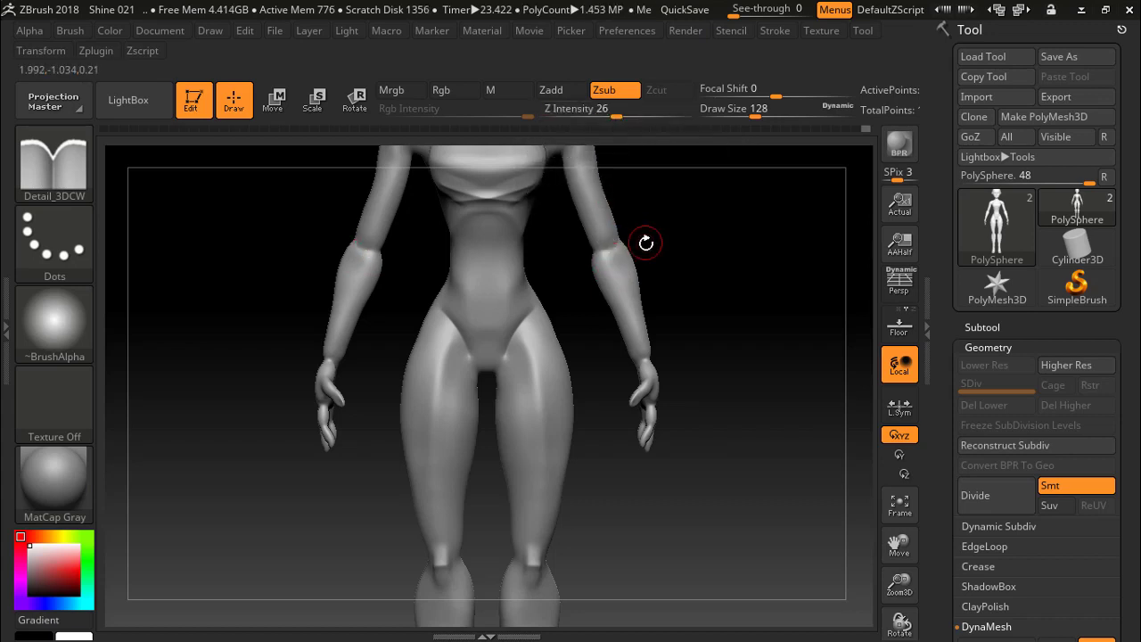
{"action": "left_click_drag", "start_coordinate": [647, 242], "coordinate": [717, 232]}
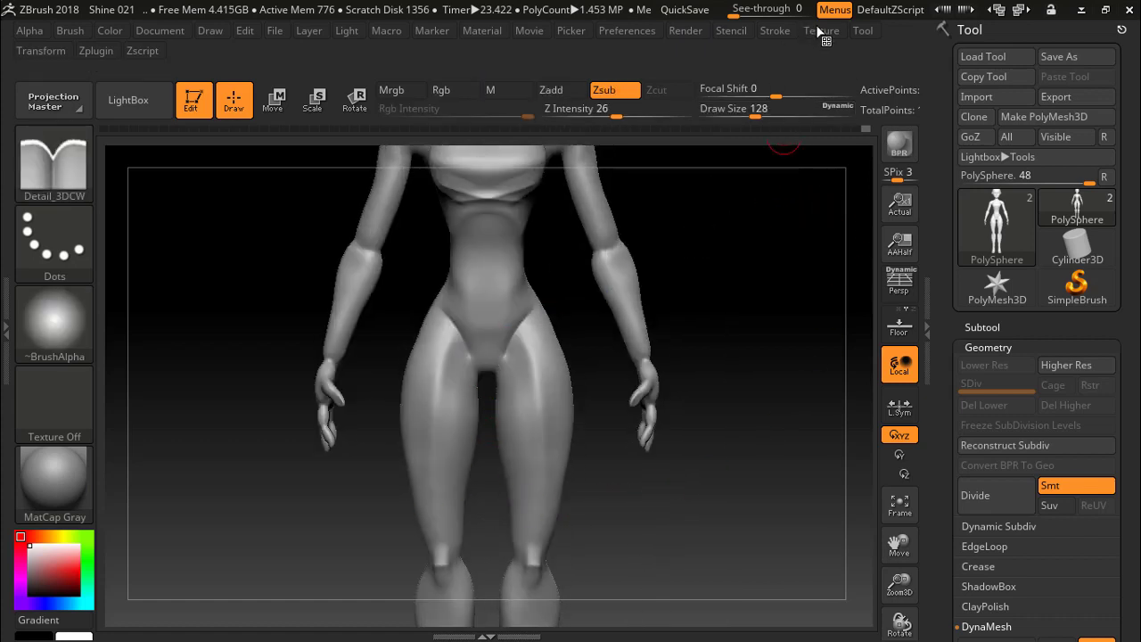
Expand Lazy Mouse in the Stroke menu and paint a light Detail stroke over the crotch.
{"action": "left_click", "coordinate": [821, 30]}
{"action": "left_click", "coordinate": [774, 30]}
{"action": "left_click", "coordinate": [818, 344]}
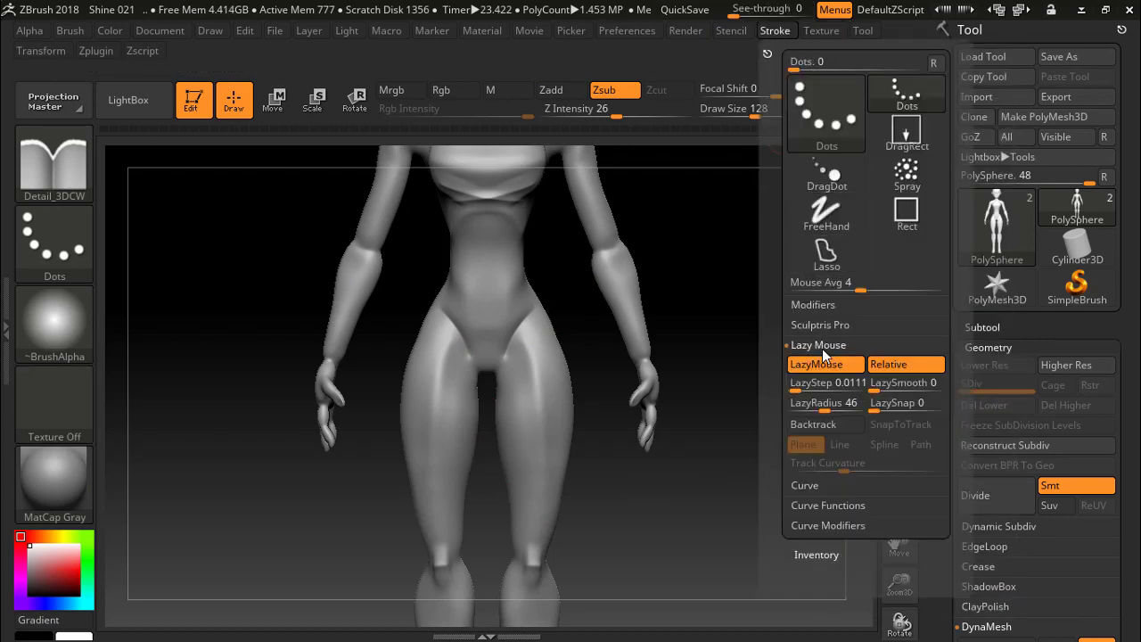
{"action": "left_click_drag", "start_coordinate": [505, 343], "coordinate": [499, 387], "text": "alt"}
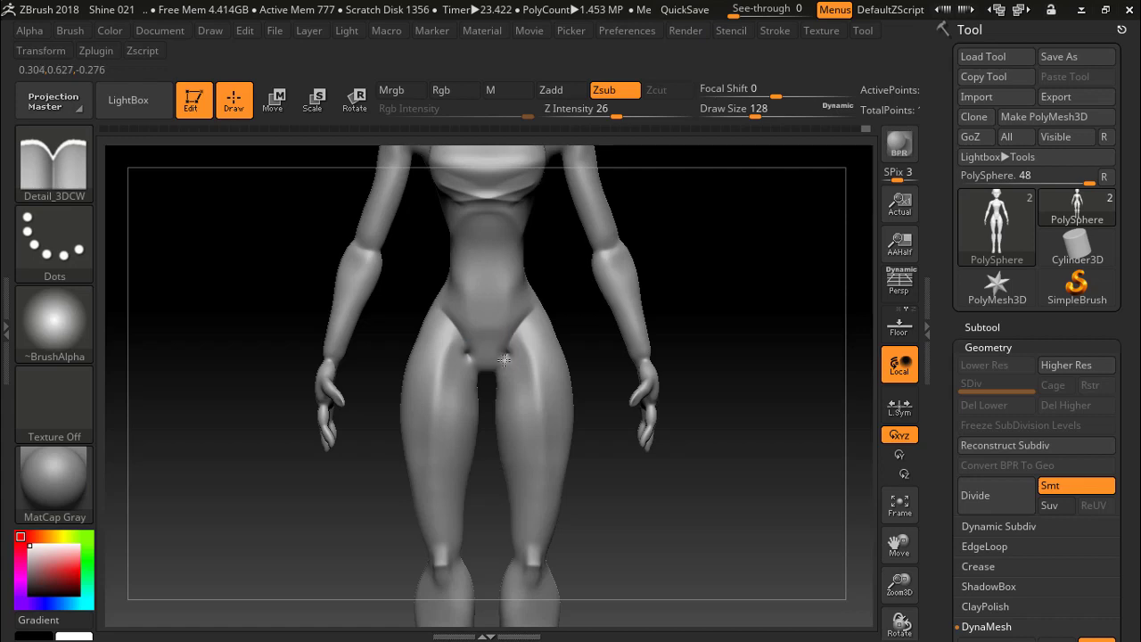
Lower the Detail_3DCW Z Intensity to 11 and orbit the figure between side and front views.
{"action": "key", "text": "ctrl"}
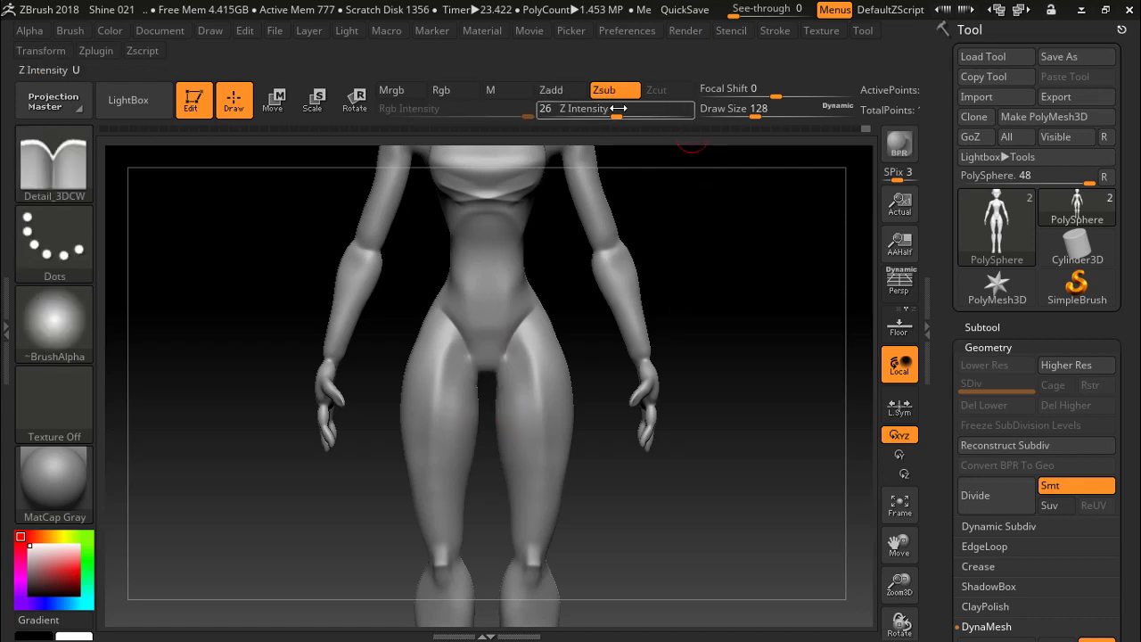
{"action": "left_click_drag", "start_coordinate": [613, 115], "coordinate": [590, 114]}
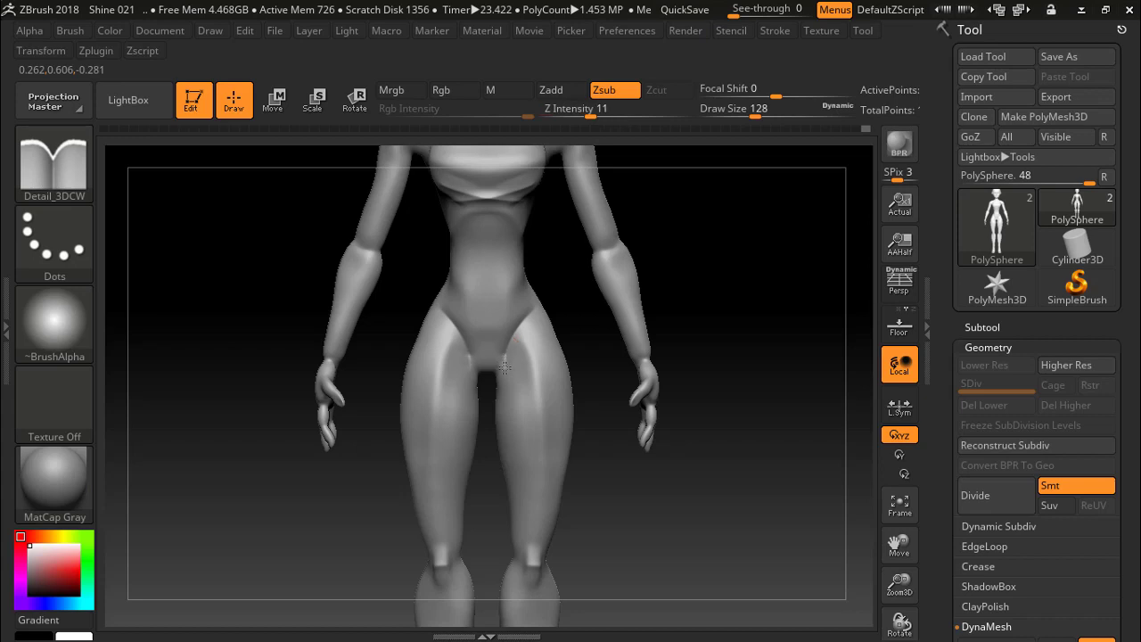
{"action": "mouse_move", "coordinate": [733, 333]}
{"action": "left_mouse_down"}
{"action": "mouse_move", "coordinate": [674, 330]}
{"action": "mouse_move", "coordinate": [641, 264]}
{"action": "left_mouse_up"}
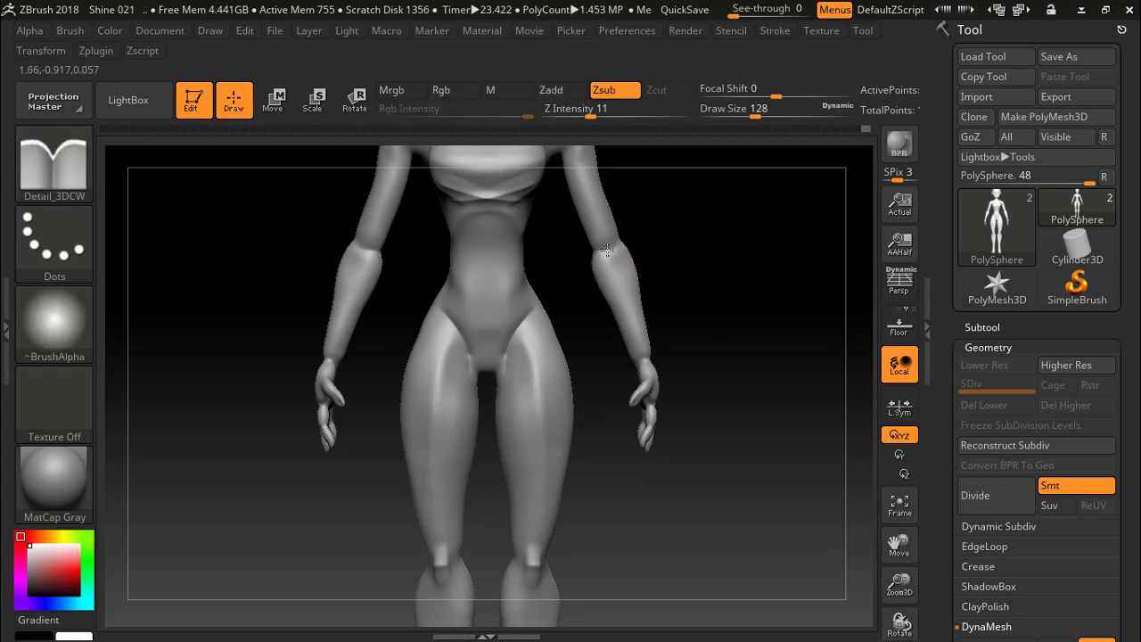
{"action": "left_click_drag", "start_coordinate": [793, 269], "coordinate": [766, 274]}
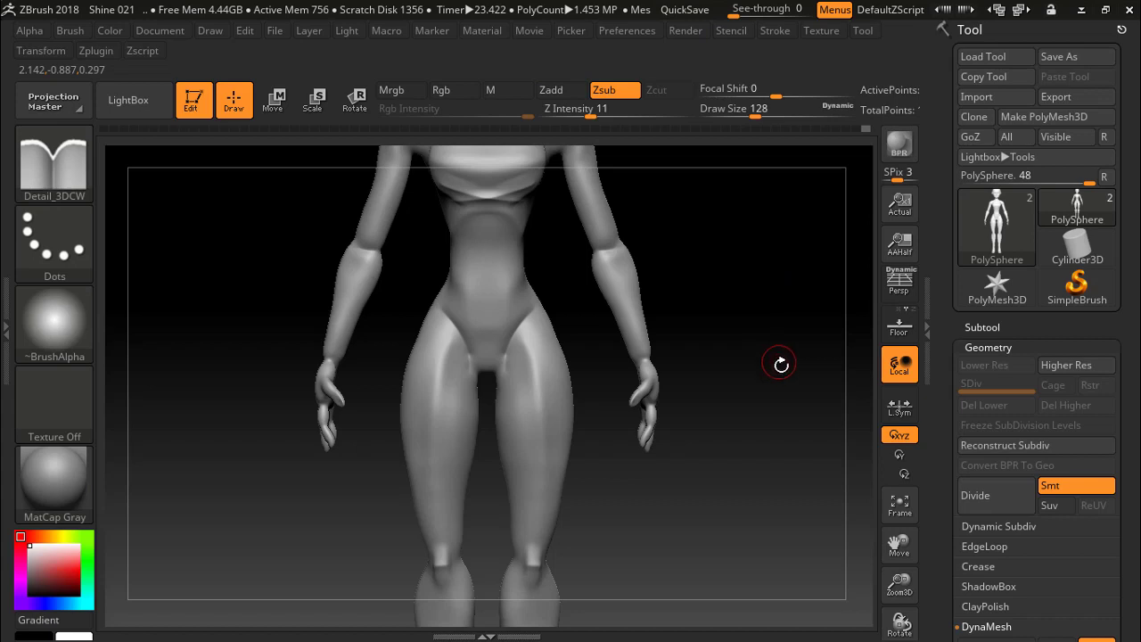
{"action": "mouse_move", "coordinate": [741, 298]}
{"action": "left_mouse_down"}
{"action": "mouse_move", "coordinate": [653, 294]}
{"action": "mouse_move", "coordinate": [713, 286]}
{"action": "left_mouse_up"}
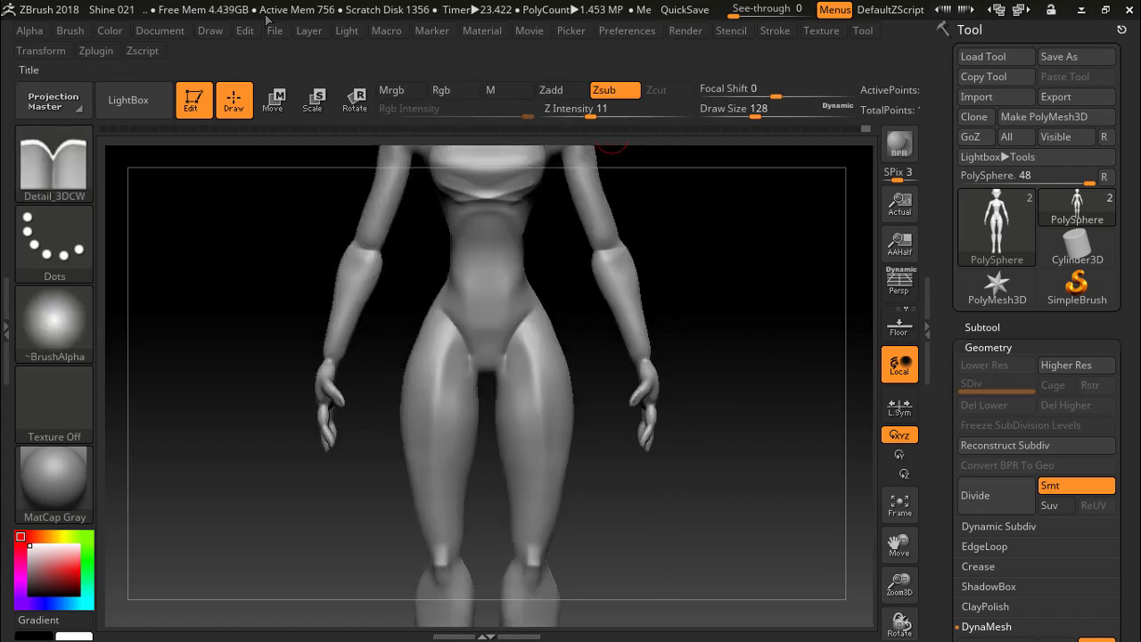
Discard the unsaved changes and open Shine 022.ZPR from the Shine folder.
{"action": "left_click", "coordinate": [275, 32]}
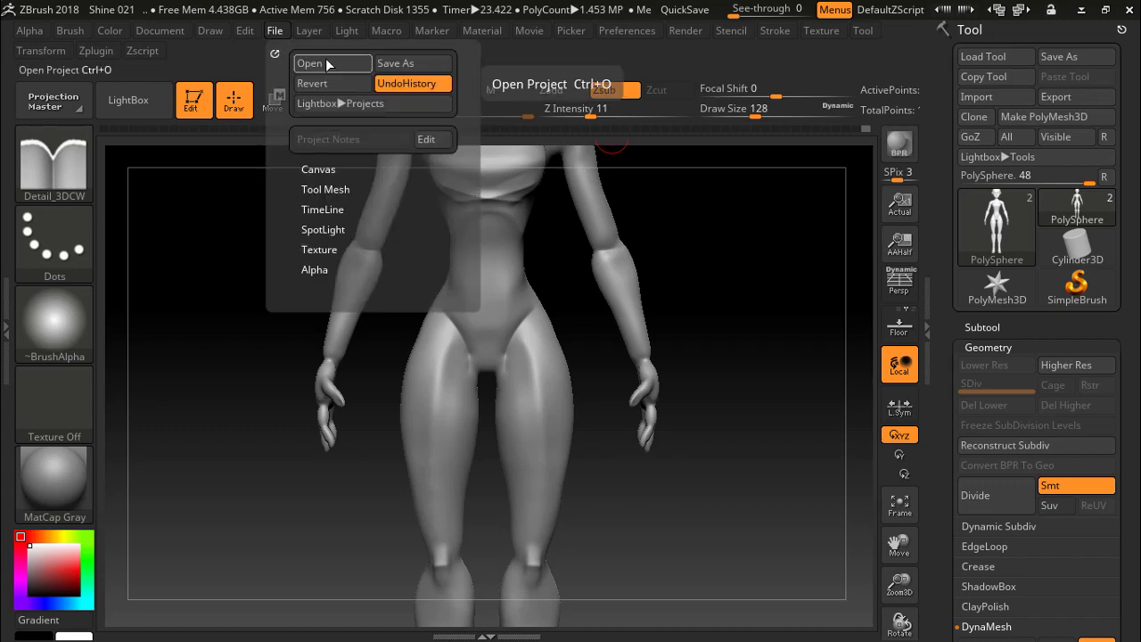
{"action": "left_click", "coordinate": [329, 64]}
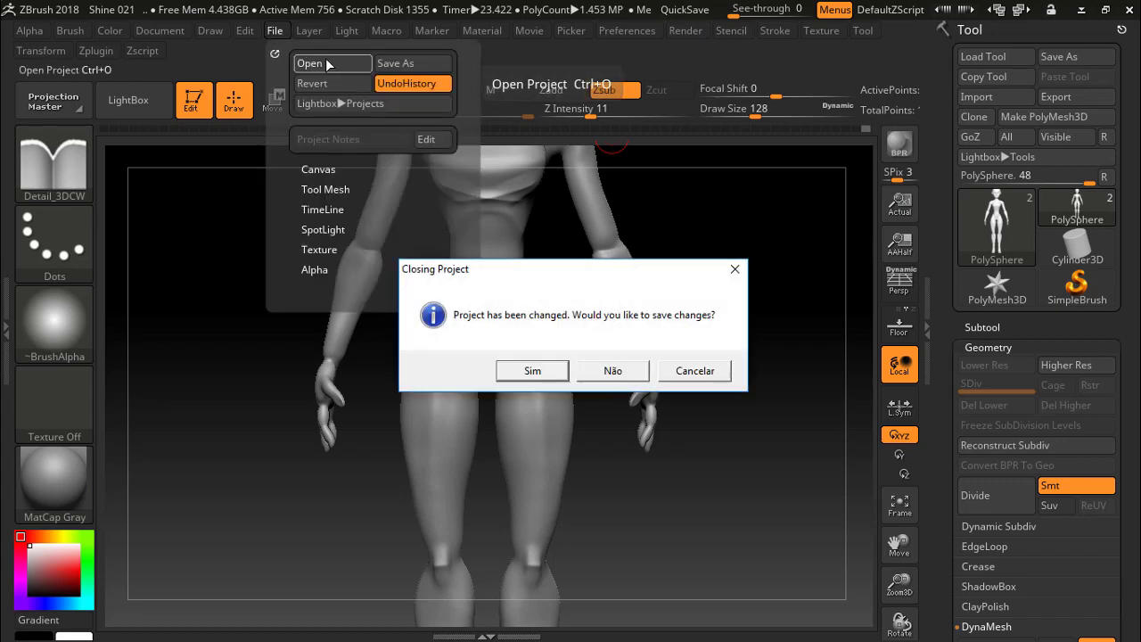
{"action": "left_click", "coordinate": [613, 371]}
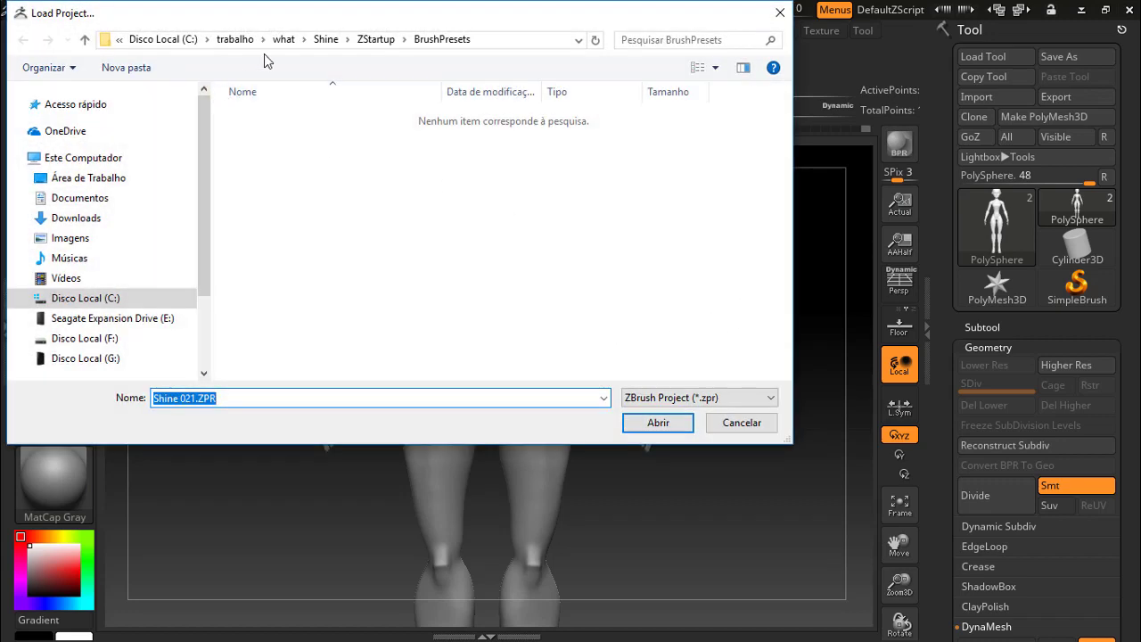
{"action": "left_click", "coordinate": [284, 40]}
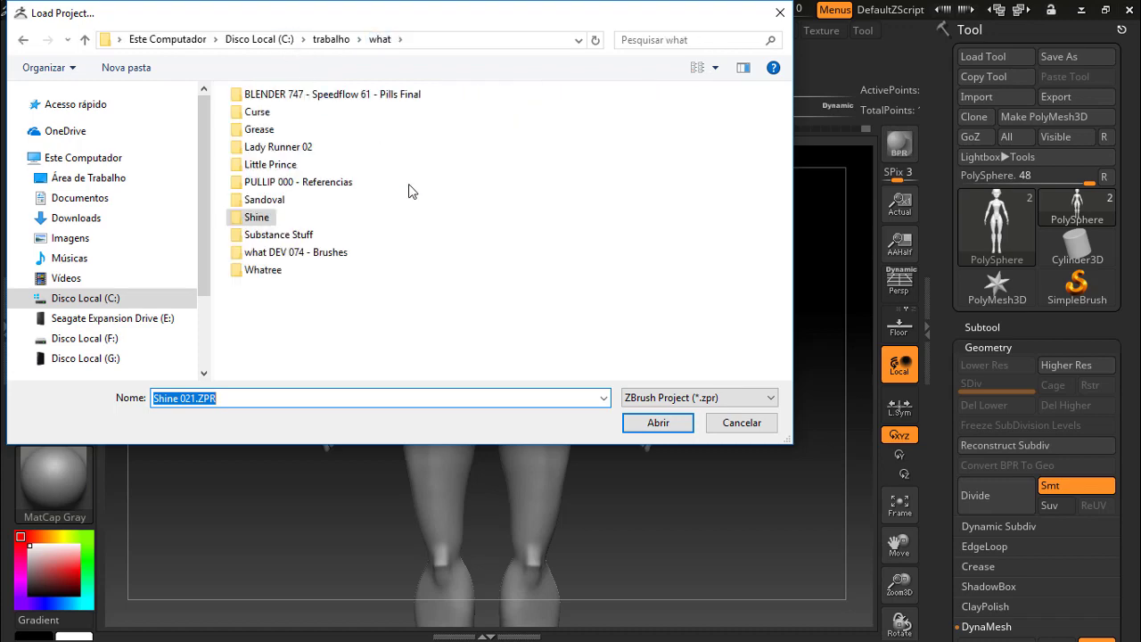
{"action": "double_click", "coordinate": [258, 220]}
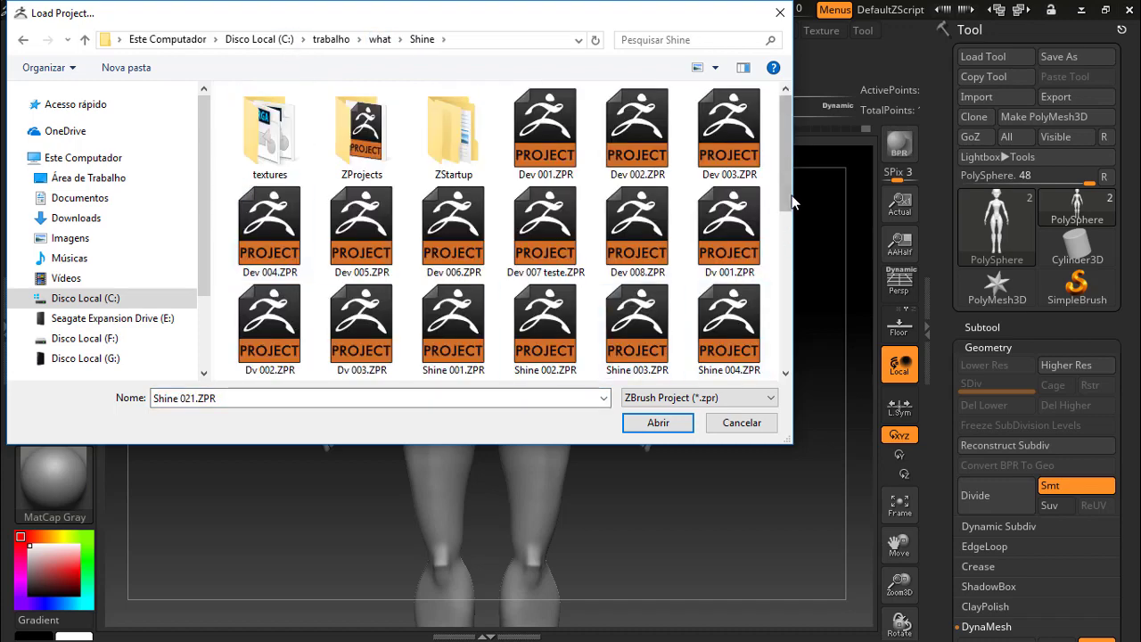
{"action": "scroll", "coordinate": [785, 250], "scroll_direction": "down", "scroll_amount": 1}
{"action": "scroll", "coordinate": [792, 250], "scroll_direction": "down", "scroll_amount": 5}
{"action": "left_click", "coordinate": [303, 328]}
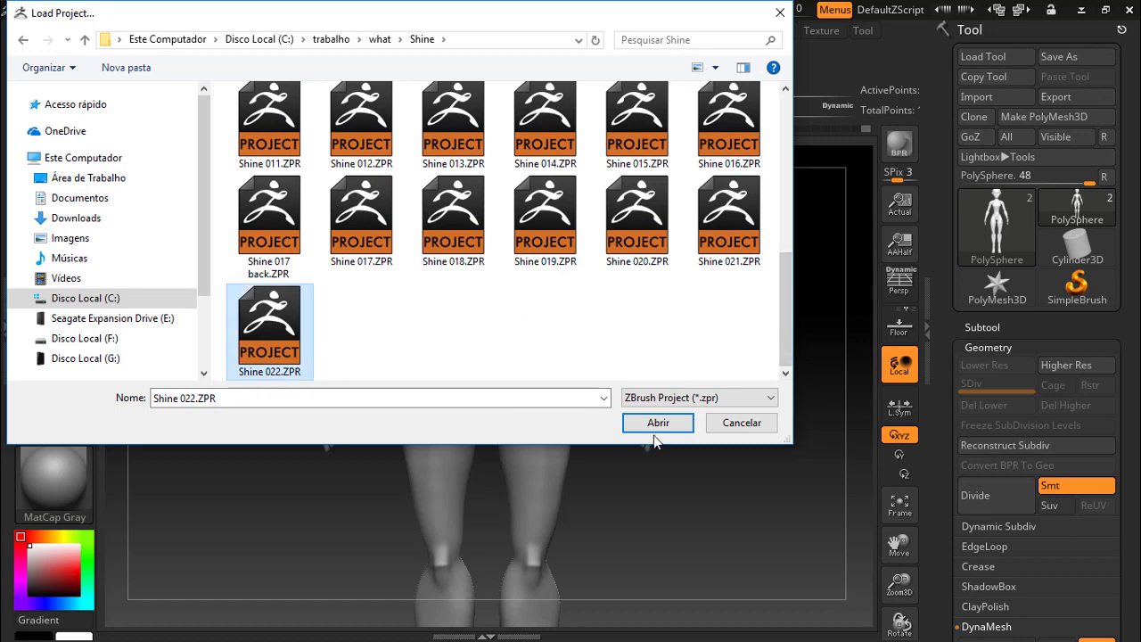
{"action": "left_click", "coordinate": [658, 424]}
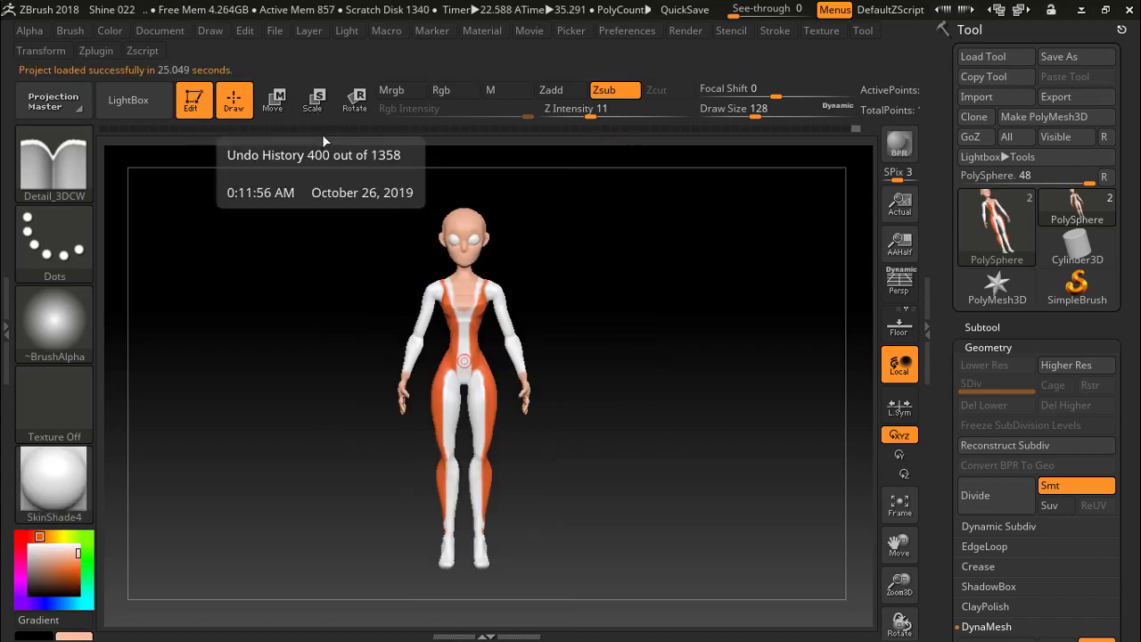
Roll back the Undo History to strip the orange-and-white paint, then apply MatCap Gray instead of Blinn.
{"action": "mouse_move", "coordinate": [855, 128]}
{"action": "left_mouse_down"}
{"action": "mouse_move", "coordinate": [558, 132]}
{"action": "mouse_move", "coordinate": [612, 132]}
{"action": "left_mouse_up"}
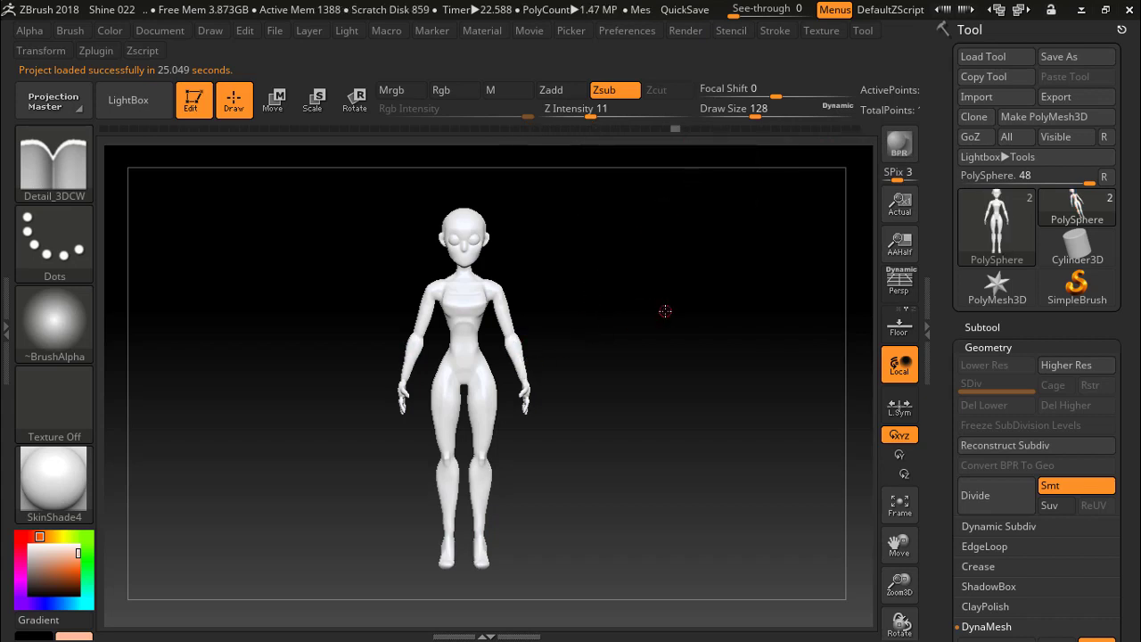
{"action": "left_click_drag", "start_coordinate": [665, 311], "coordinate": [546, 313], "text": "shift"}
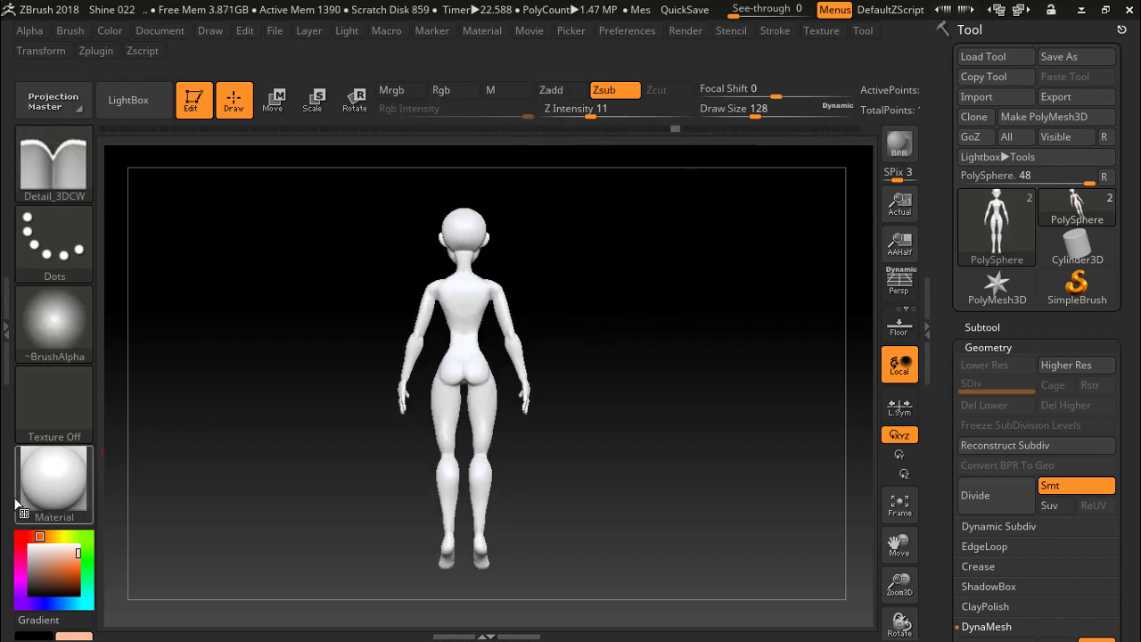
{"action": "left_click", "coordinate": [53, 485]}
{"action": "left_click", "coordinate": [376, 201]}
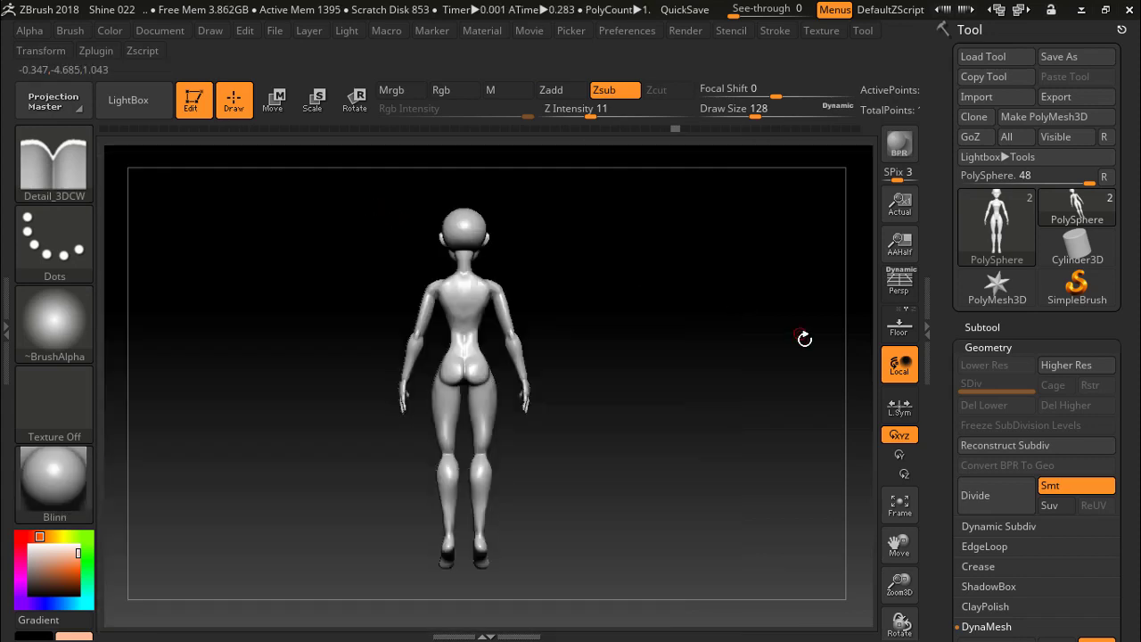
{"action": "left_click", "coordinate": [54, 486]}
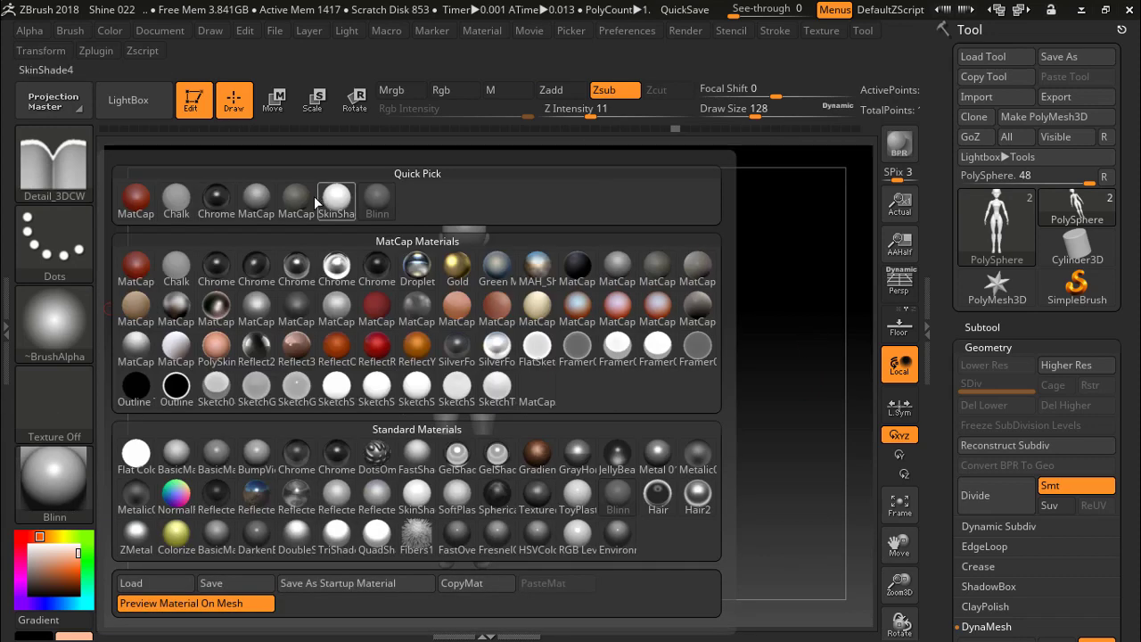
{"action": "left_click", "coordinate": [256, 197]}
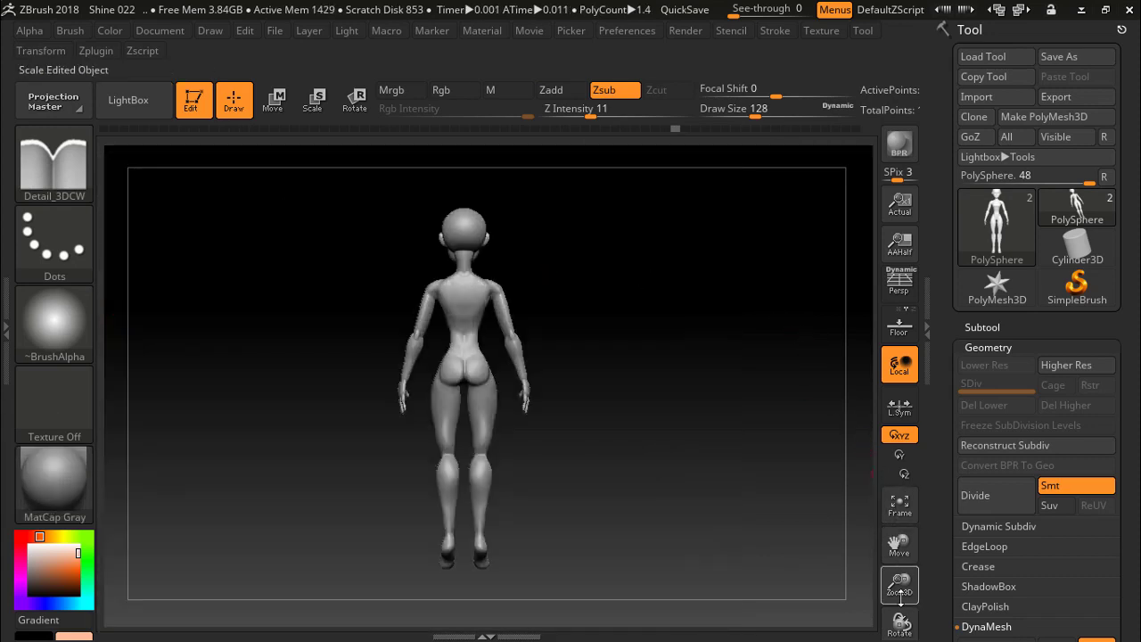
Accept the Undo History warning on the torso and lower Detail_3DCW Z Intensity to 7.
{"action": "left_click_drag", "start_coordinate": [901, 595], "coordinate": [970, 635]}
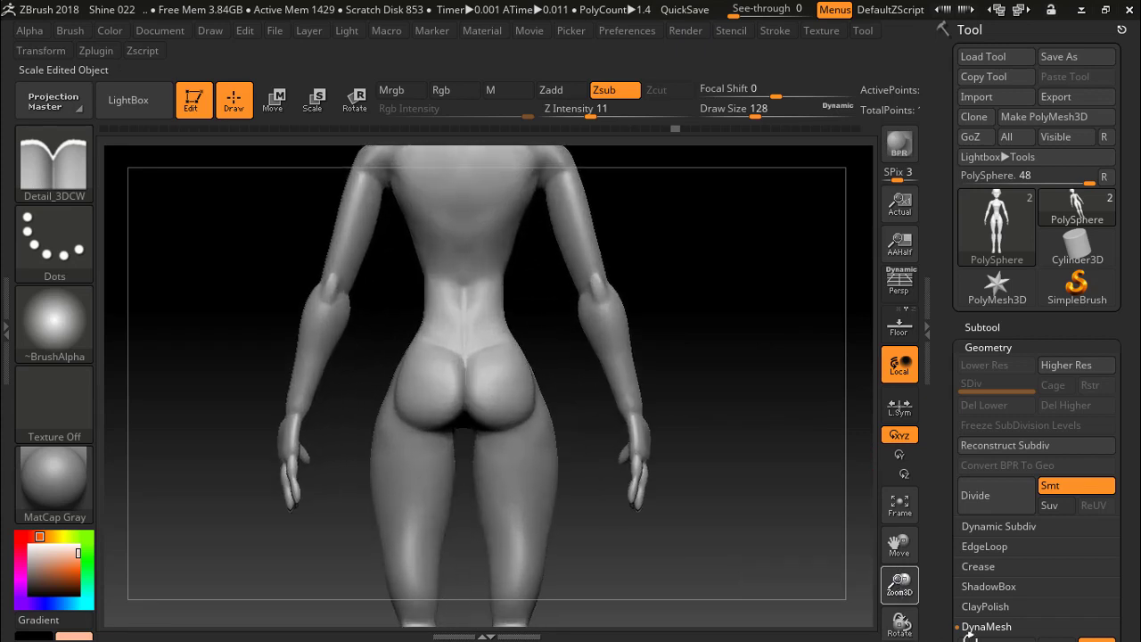
{"action": "left_click_drag", "start_coordinate": [741, 298], "coordinate": [882, 291]}
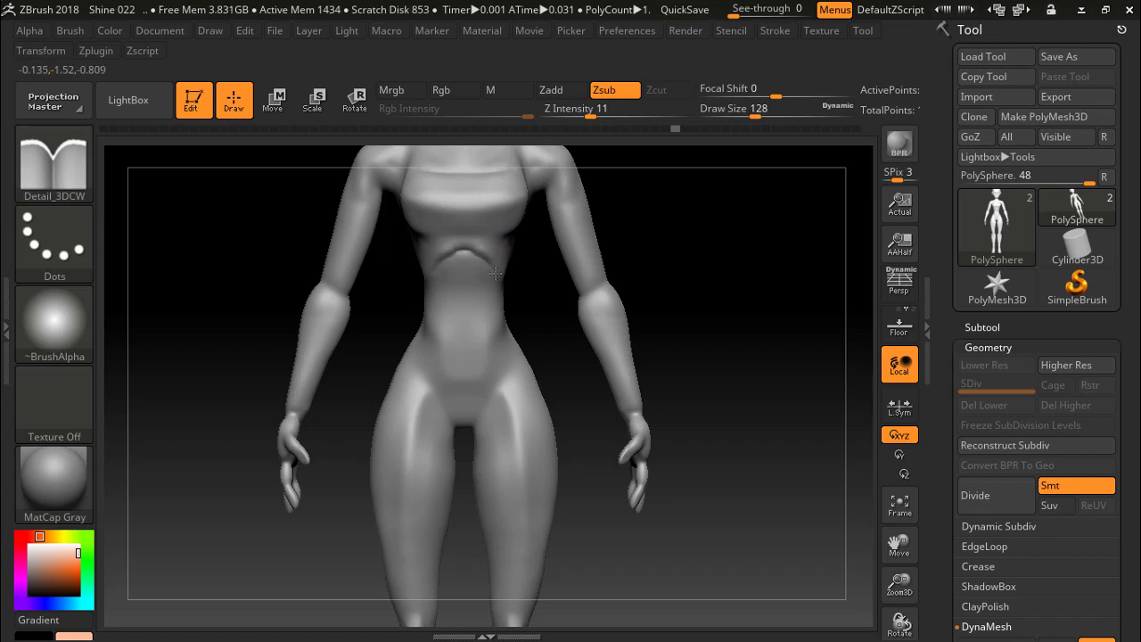
{"action": "left_click", "coordinate": [526, 266]}
{"action": "left_click", "coordinate": [497, 340]}
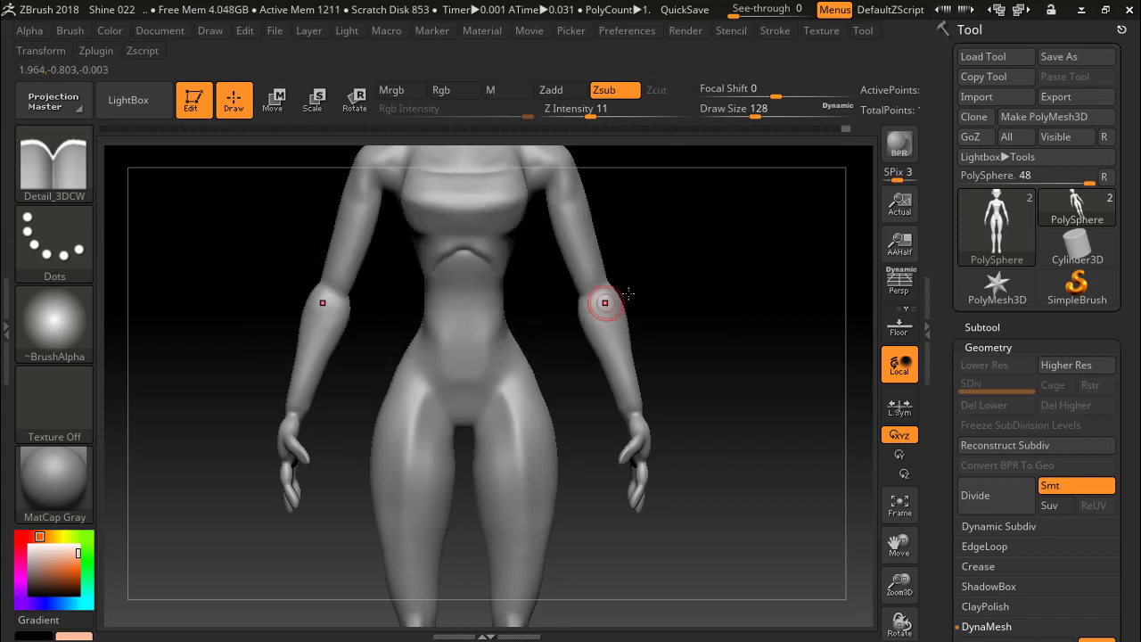
{"action": "key", "text": "shift"}
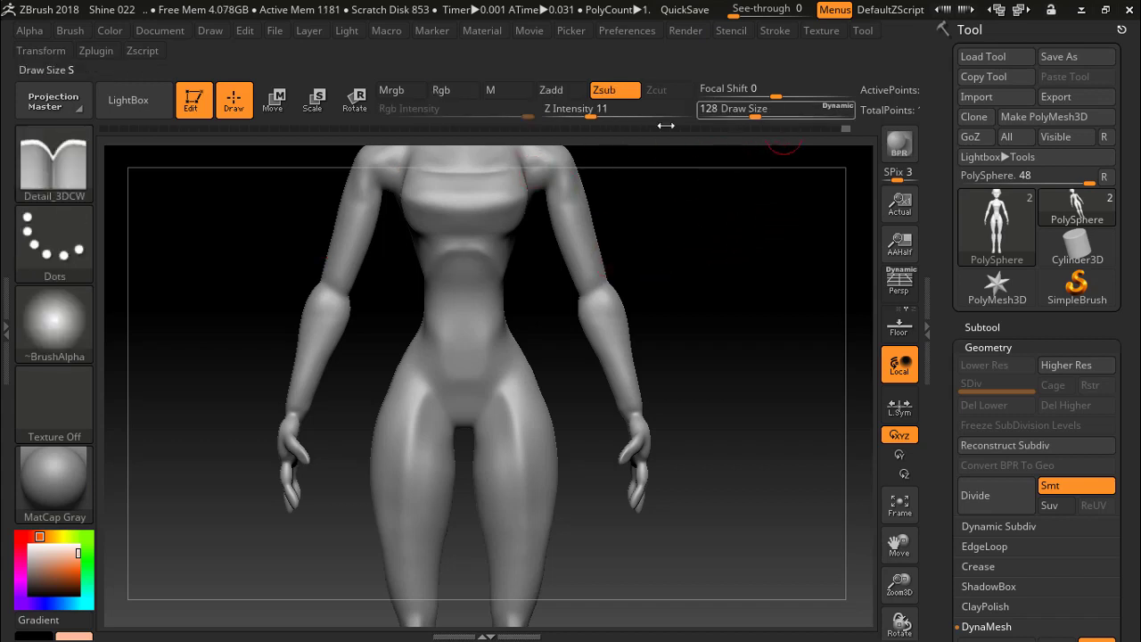
{"action": "left_click_drag", "start_coordinate": [586, 117], "coordinate": [583, 118]}
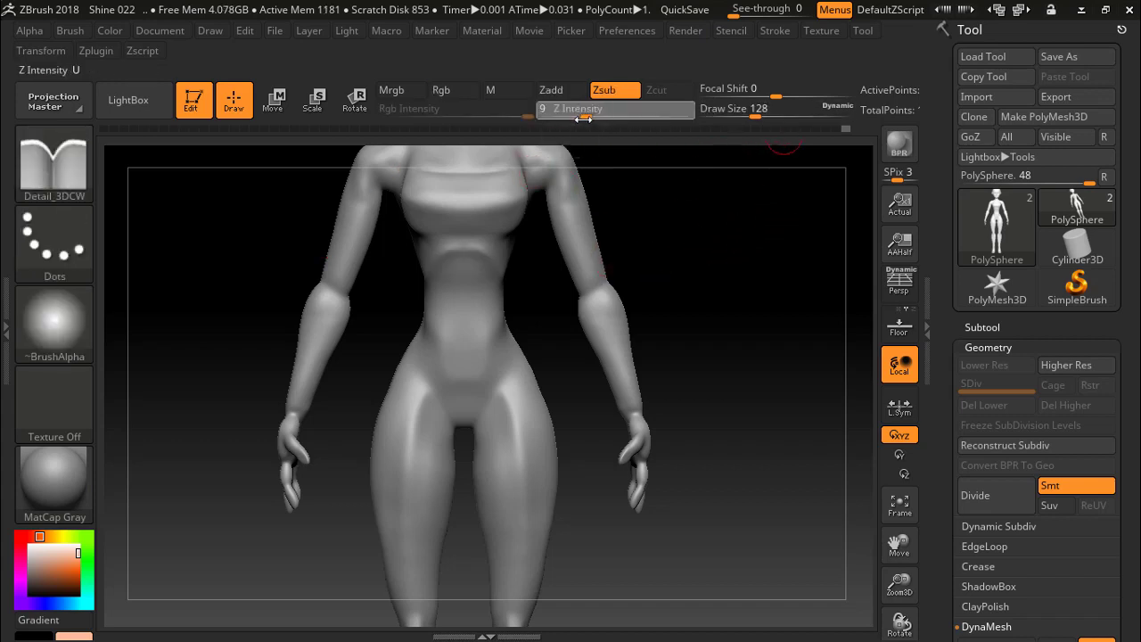
Set Draw Size to 97, enable X symmetry, then enlarge the brush to 177.
{"action": "left_click", "coordinate": [739, 108]}
{"action": "type", "text": "97"}
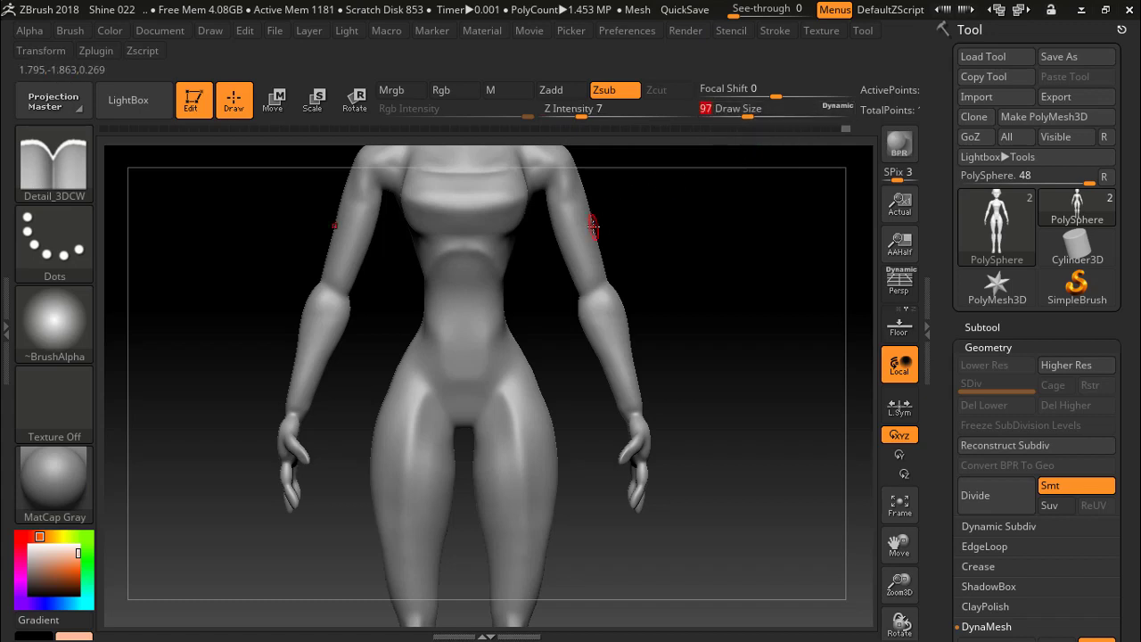
{"action": "key", "text": "Return"}
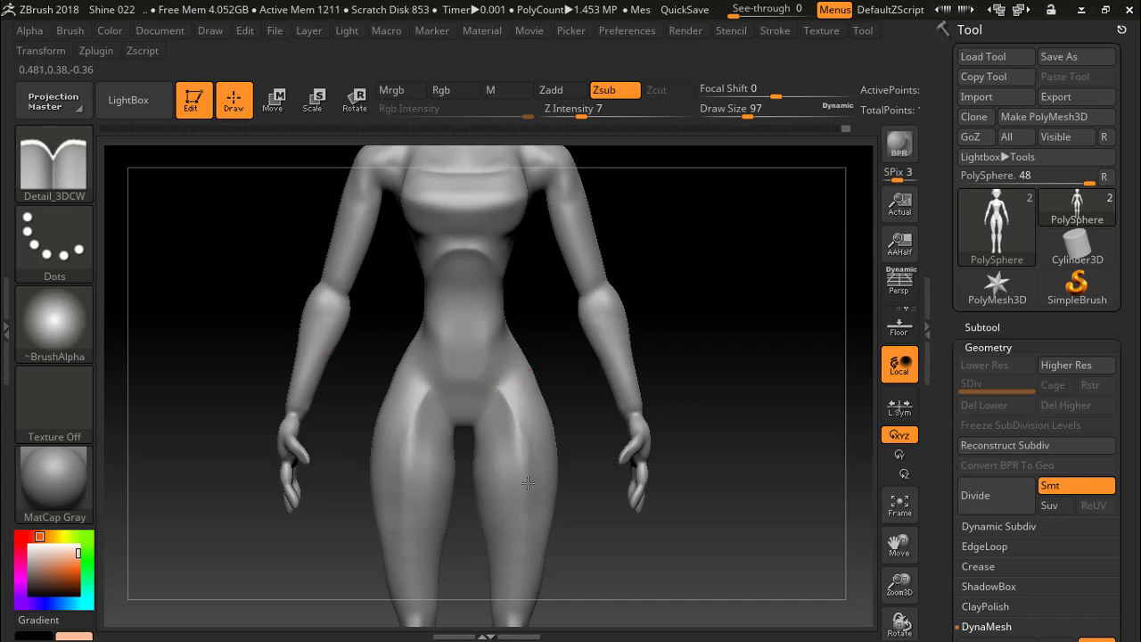
{"action": "key", "text": "x"}
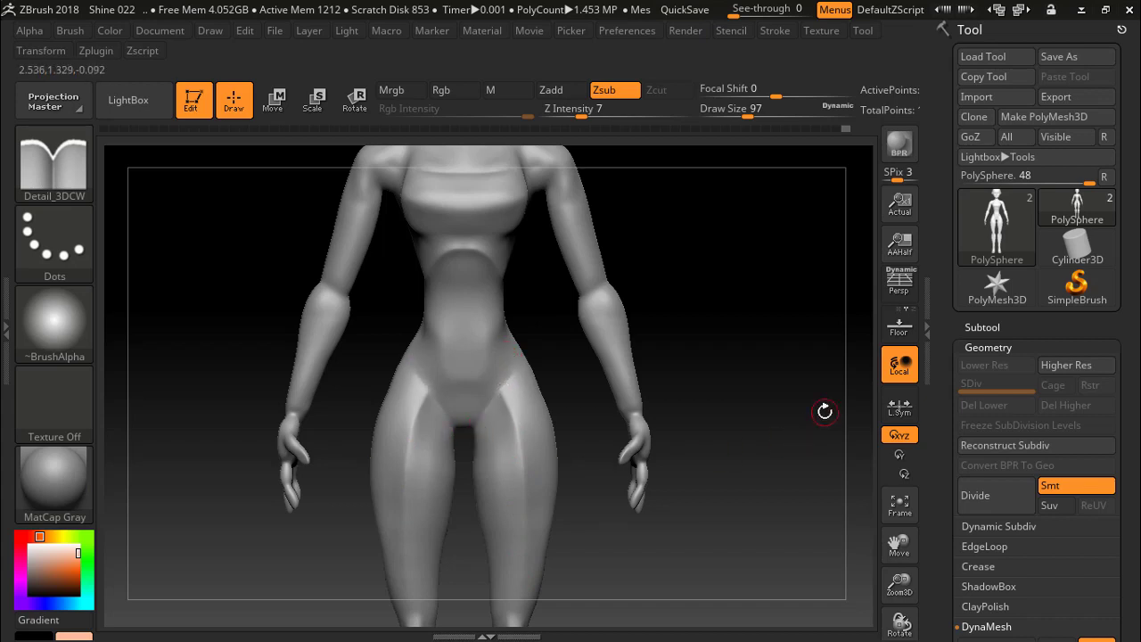
{"action": "left_click_drag", "start_coordinate": [823, 408], "coordinate": [815, 400]}
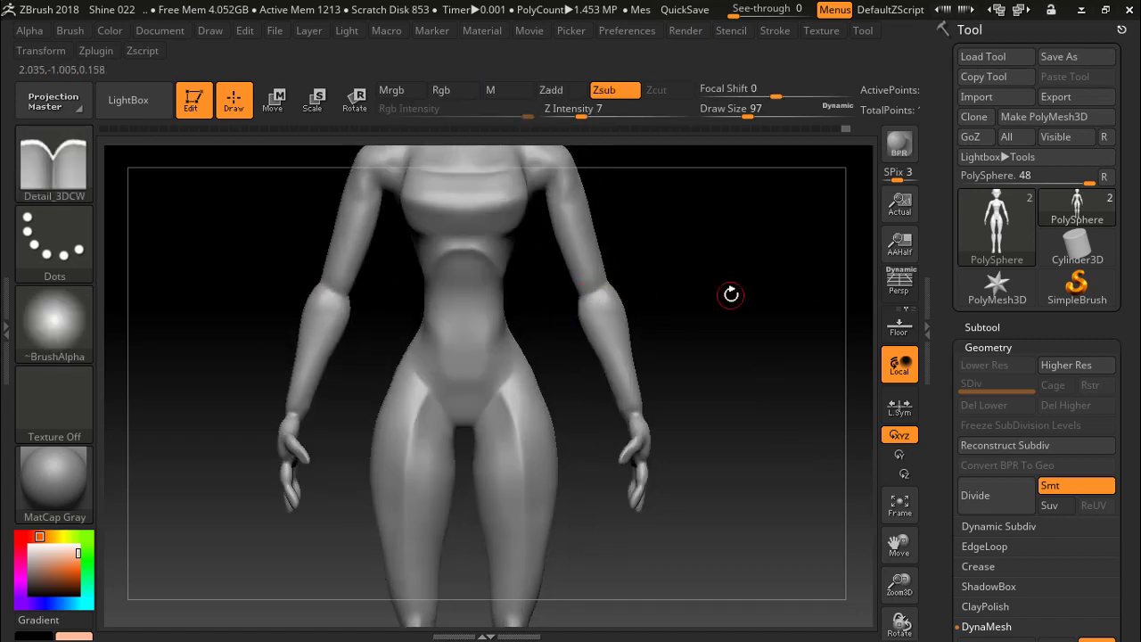
{"action": "left_click_drag", "start_coordinate": [726, 297], "coordinate": [683, 297]}
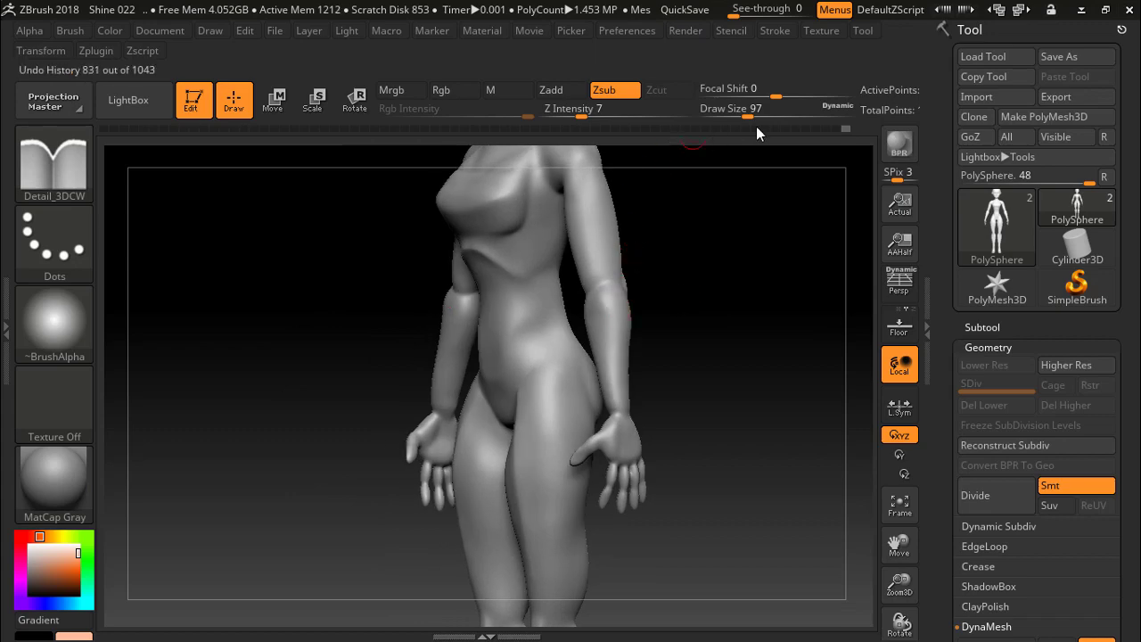
{"action": "left_click_drag", "start_coordinate": [747, 116], "coordinate": [764, 116]}
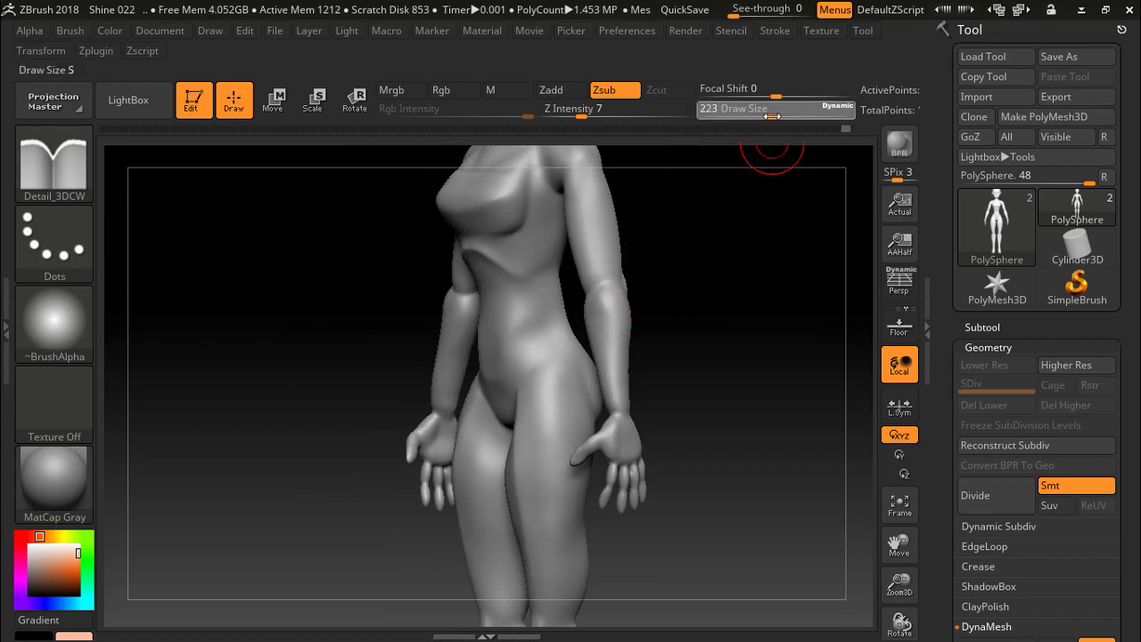
Select the Inflat brush from the Brush palette.
{"action": "left_click", "coordinate": [55, 163]}
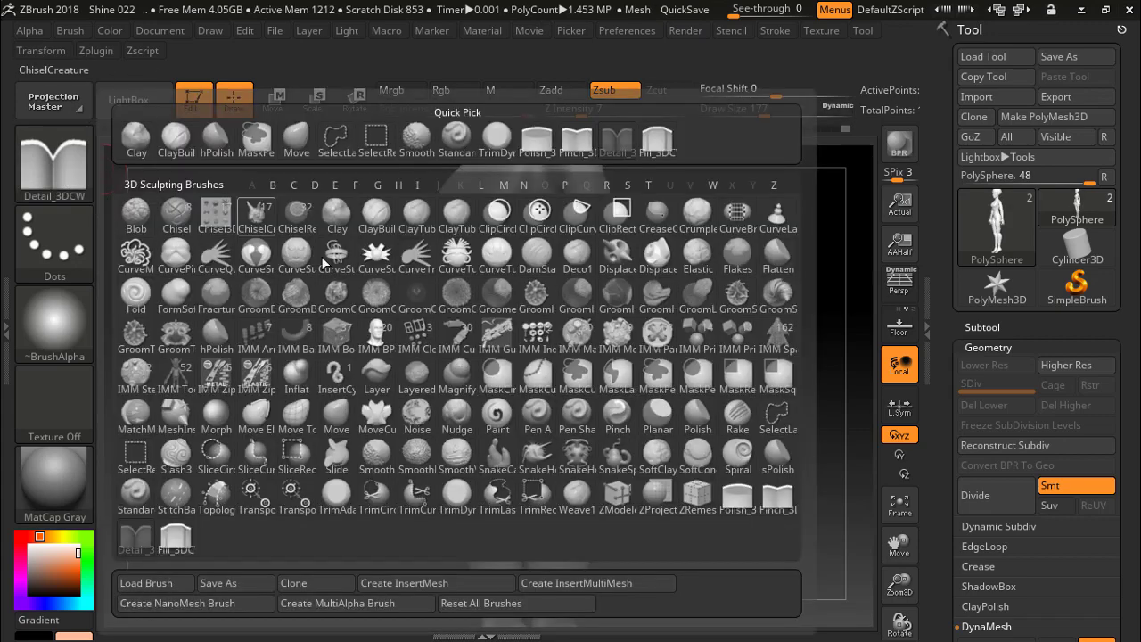
{"action": "left_click", "coordinate": [297, 377]}
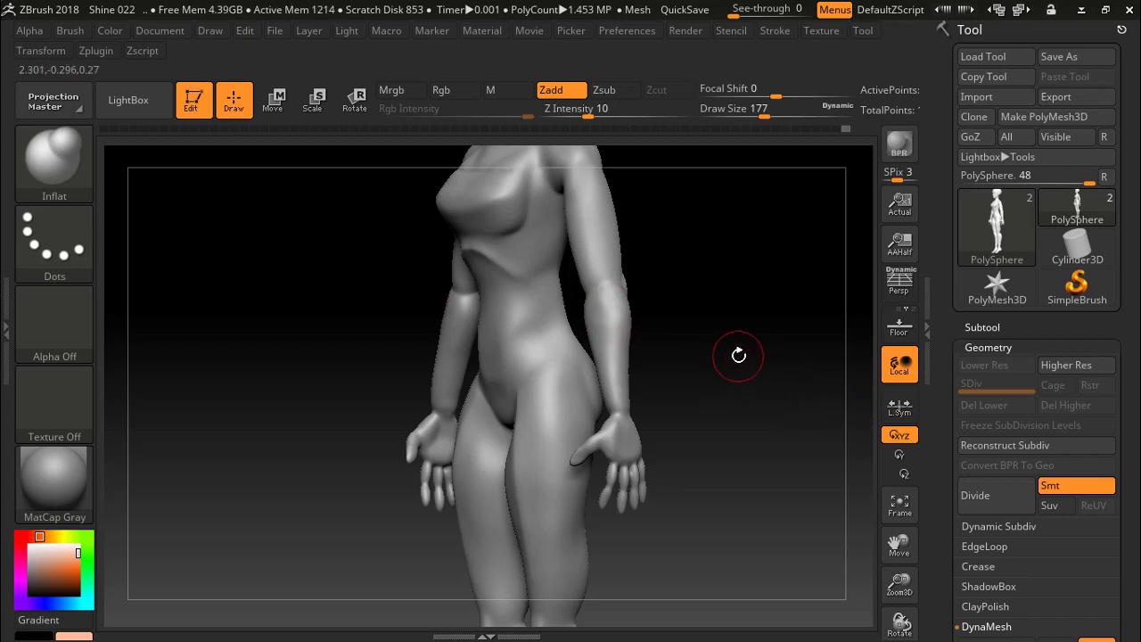
{"action": "left_click_drag", "start_coordinate": [733, 348], "coordinate": [785, 349]}
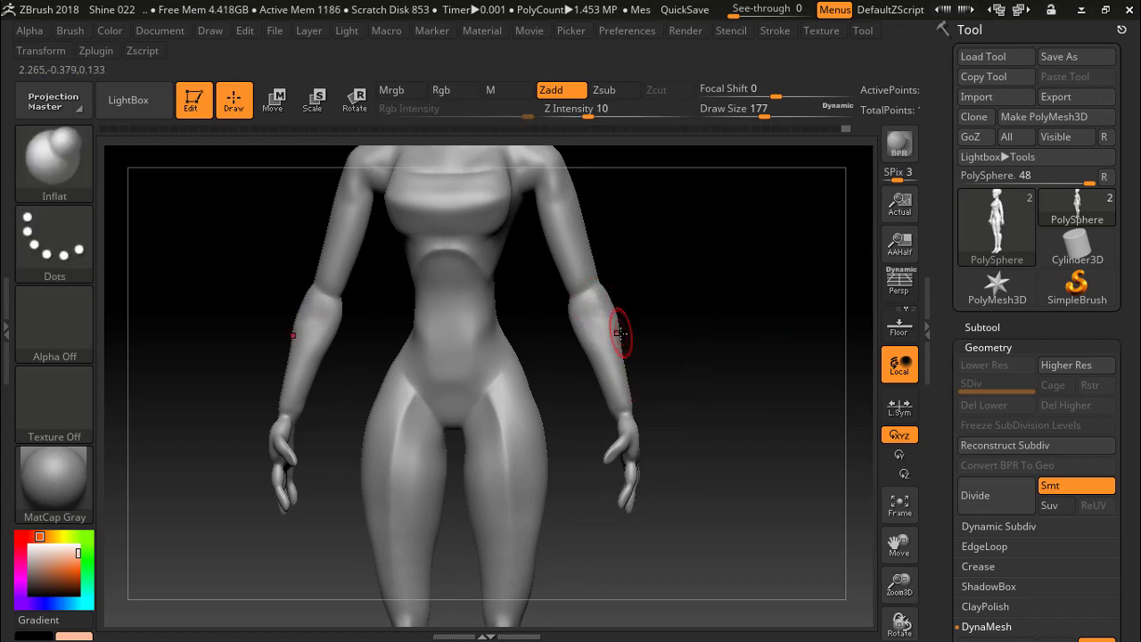
{"action": "key", "text": "ctrl"}
{"action": "key", "text": "shift"}
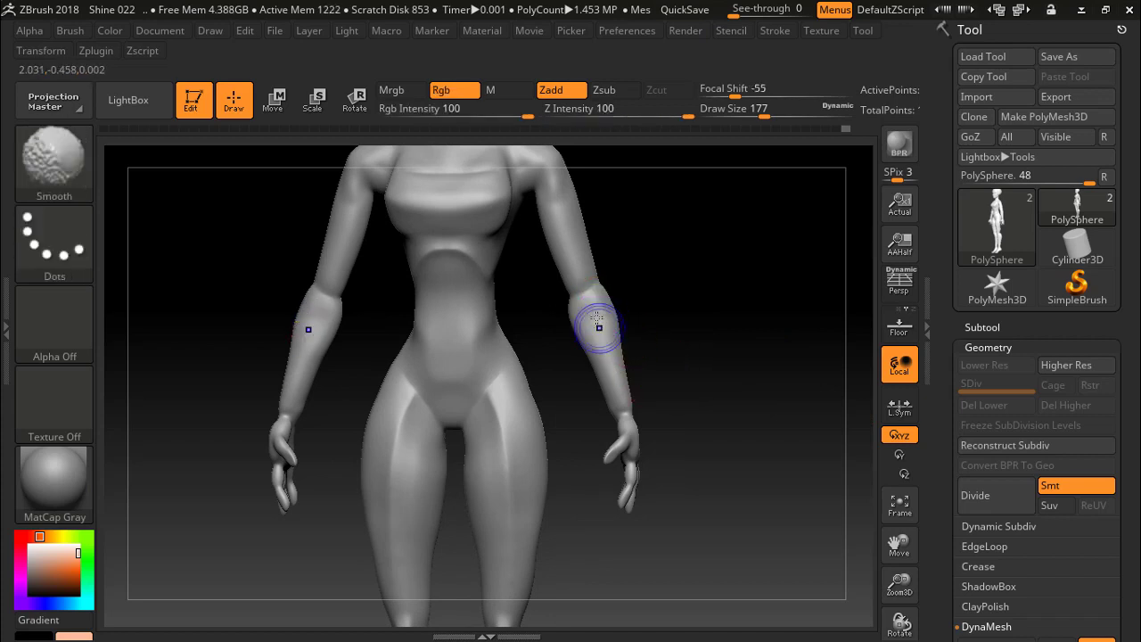
Orbit around the figure to check the arms, then pan down to the legs.
{"action": "mouse_move", "coordinate": [759, 326]}
{"action": "left_mouse_down"}
{"action": "mouse_move", "coordinate": [619, 325]}
{"action": "mouse_move", "coordinate": [741, 329]}
{"action": "left_mouse_up"}
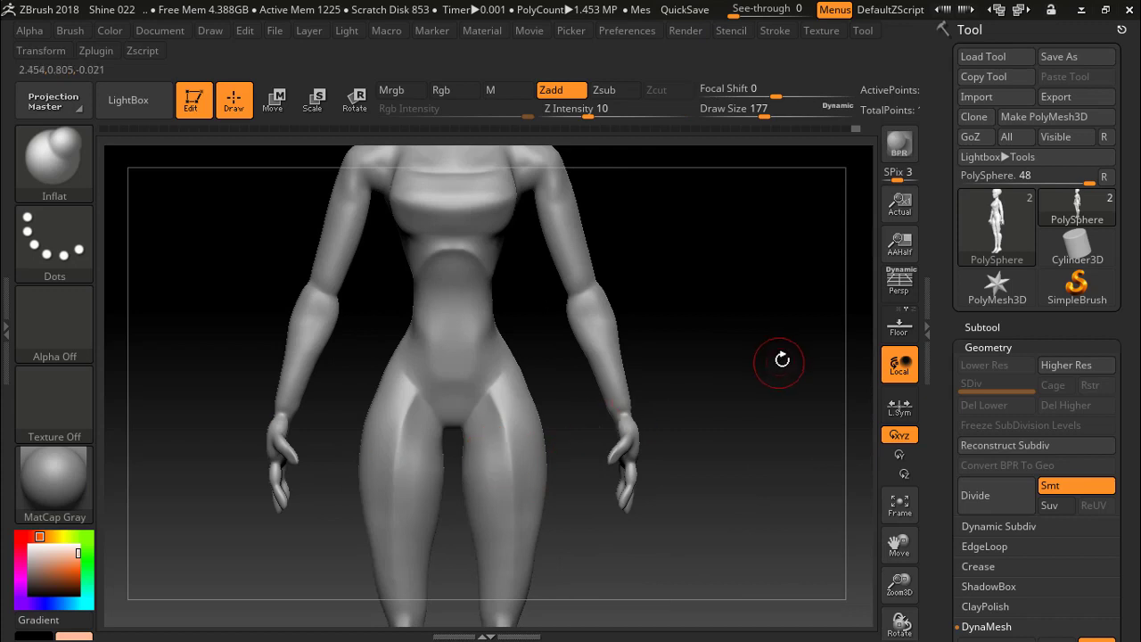
{"action": "mouse_move", "coordinate": [782, 356]}
{"action": "left_mouse_down"}
{"action": "mouse_move", "coordinate": [678, 357]}
{"action": "mouse_move", "coordinate": [777, 282]}
{"action": "left_mouse_up"}
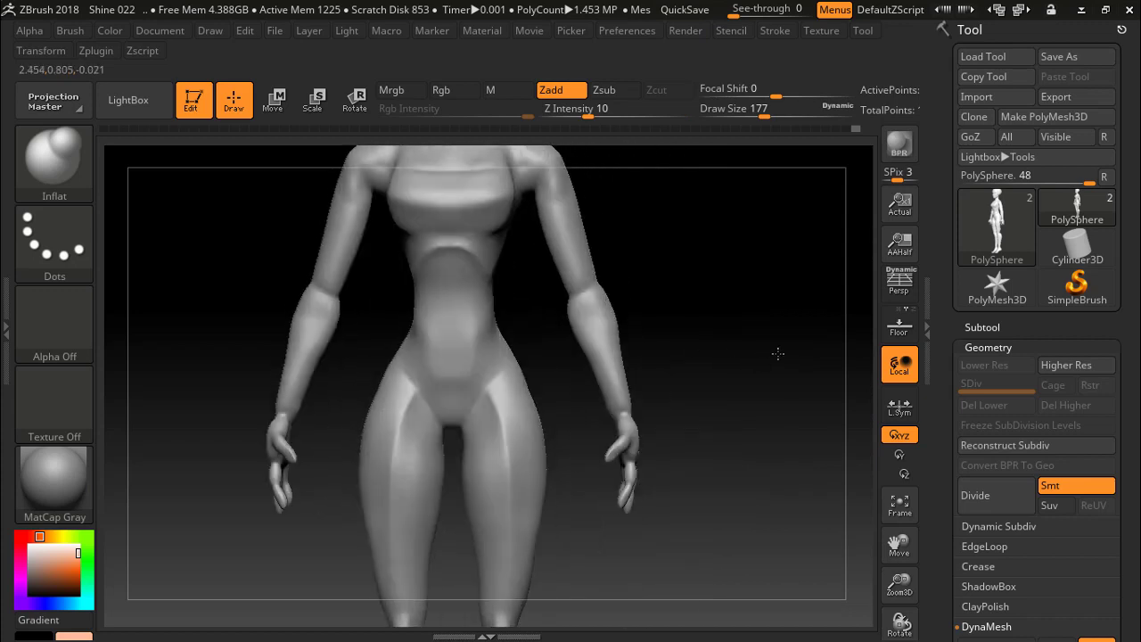
{"action": "left_click_drag", "start_coordinate": [757, 349], "coordinate": [680, 348]}
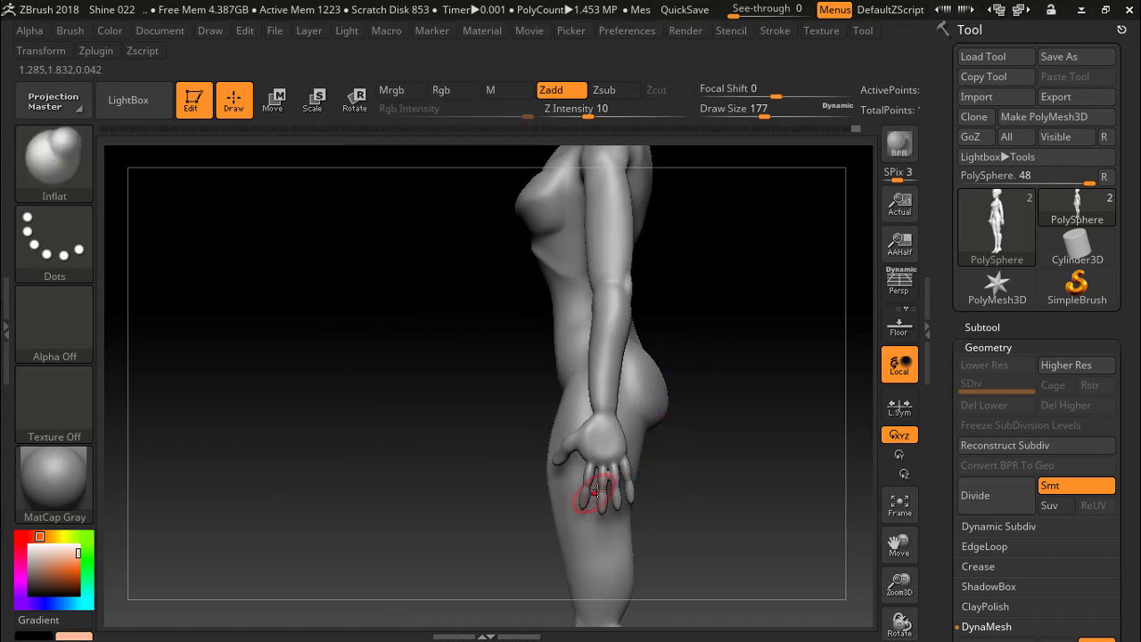
{"action": "left_click_drag", "start_coordinate": [728, 334], "coordinate": [833, 333]}
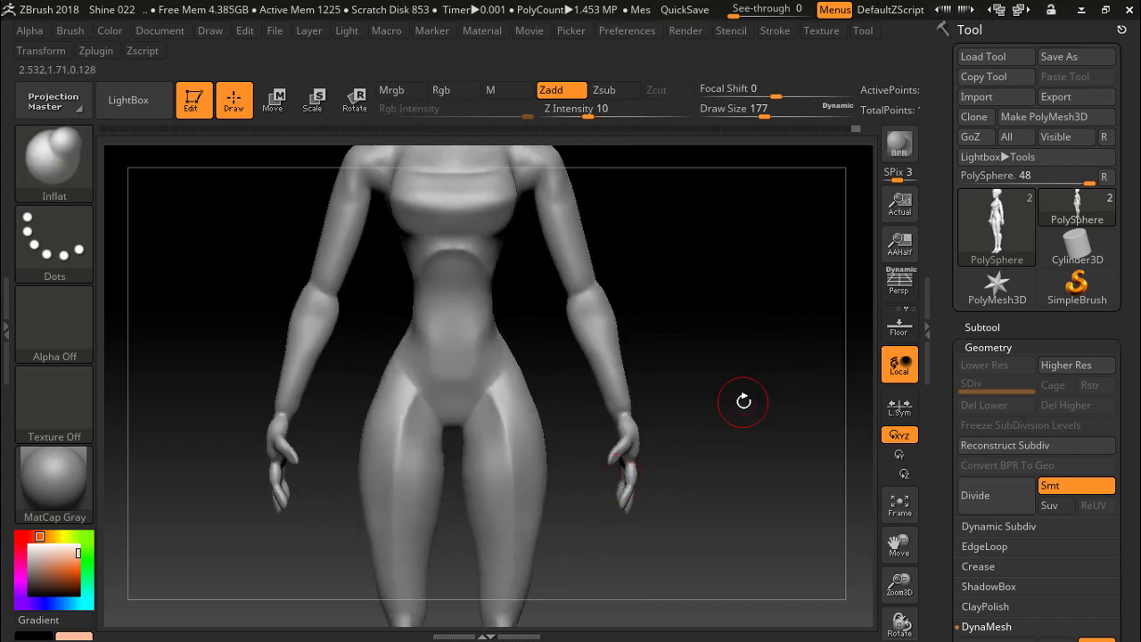
{"action": "mouse_move", "coordinate": [744, 401]}
{"action": "left_mouse_down"}
{"action": "mouse_move", "coordinate": [724, 400]}
{"action": "mouse_move", "coordinate": [746, 401]}
{"action": "mouse_move", "coordinate": [737, 400]}
{"action": "left_mouse_up"}
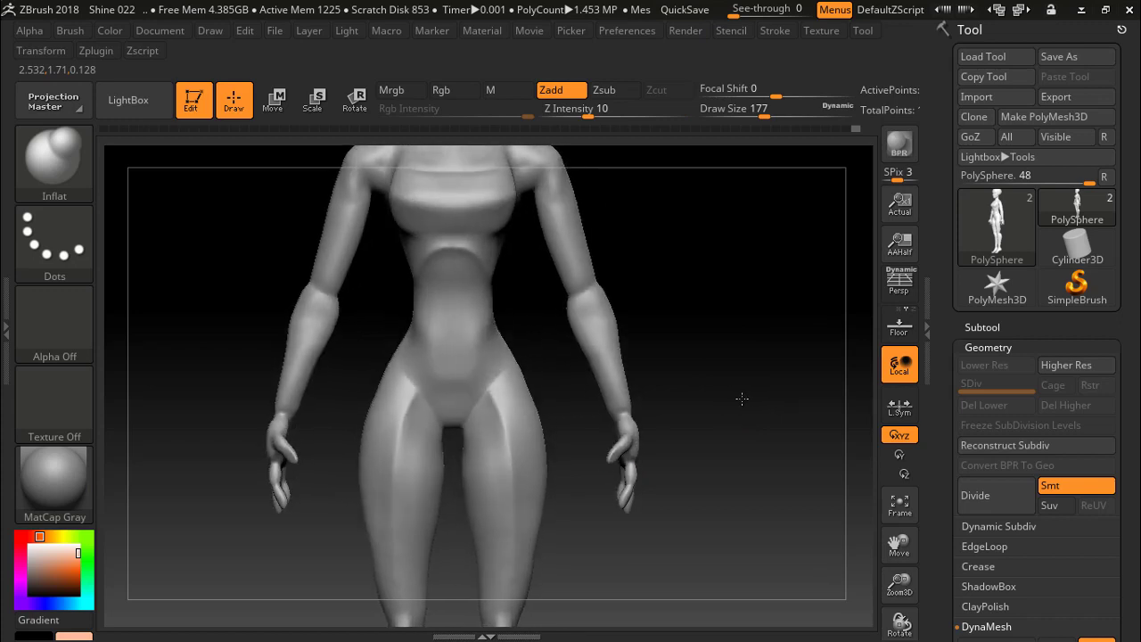
{"action": "left_click_drag", "start_coordinate": [899, 544], "coordinate": [896, 365]}
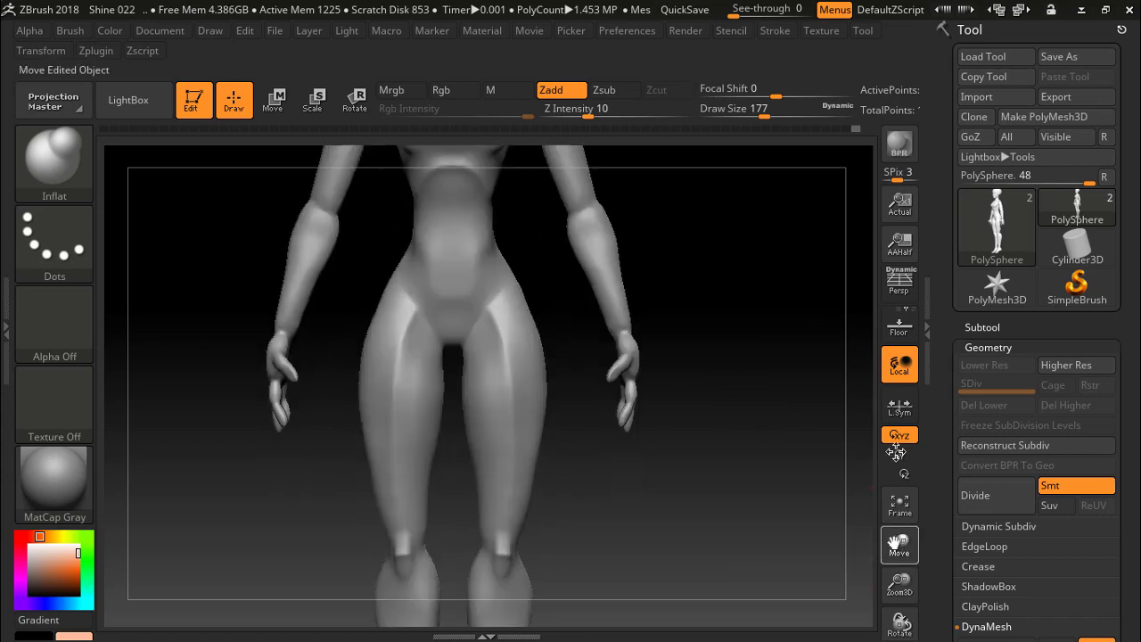
{"action": "left_click_drag", "start_coordinate": [719, 408], "coordinate": [716, 449]}
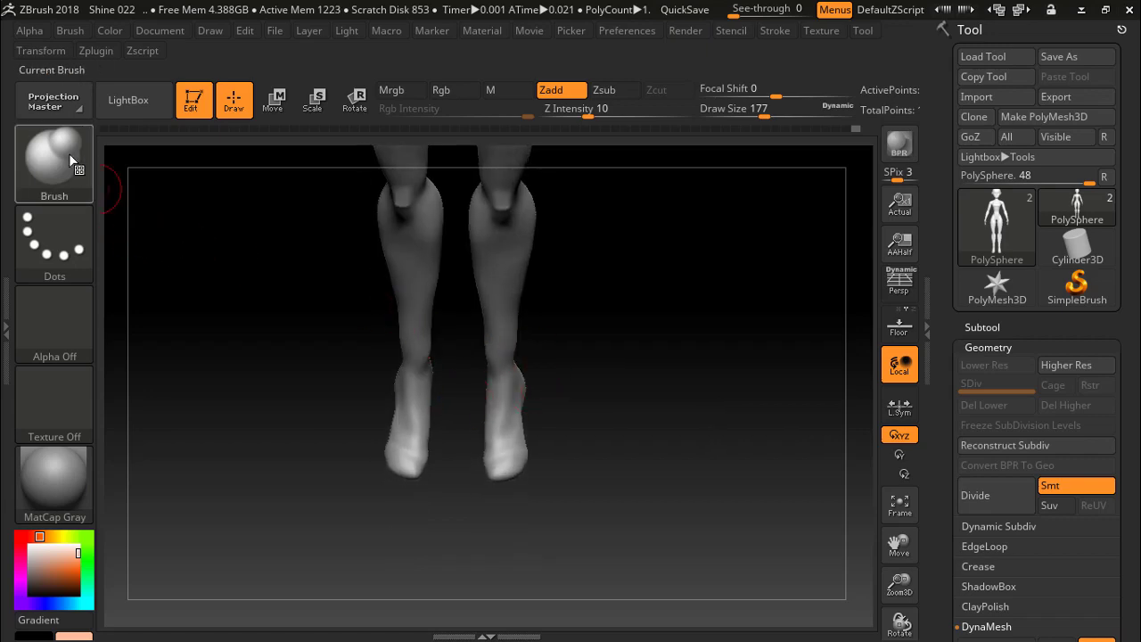
Switch back to Detail_3DCW, refine the ankles and feet while rotating, then frame the whole mesh.
{"action": "left_click", "coordinate": [69, 154]}
{"action": "left_click", "coordinate": [650, 155]}
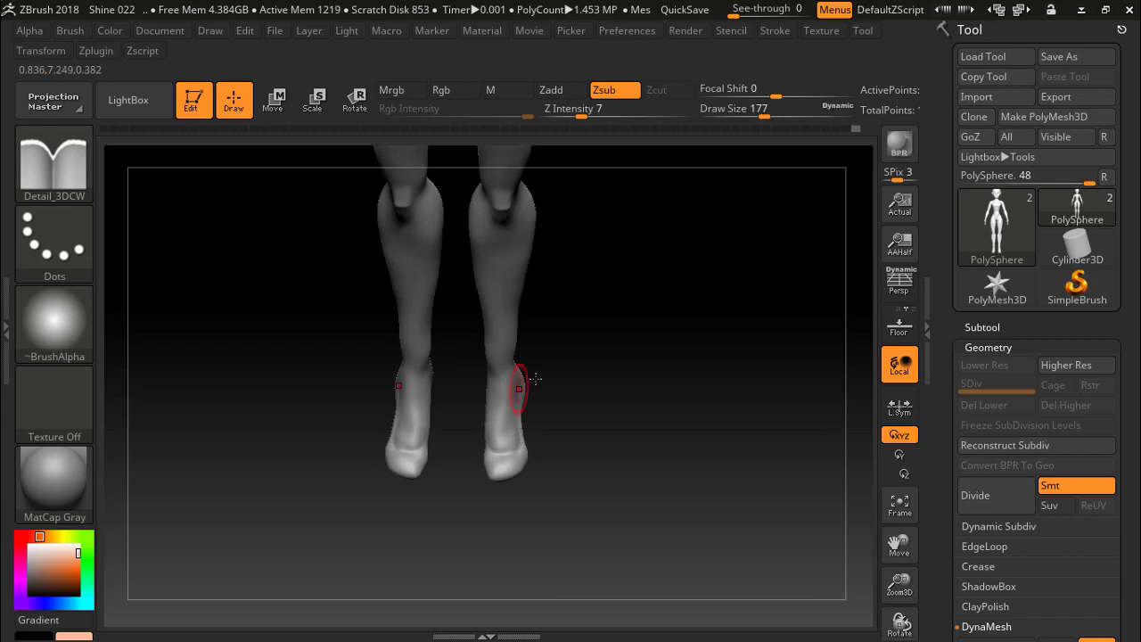
{"action": "mouse_move", "coordinate": [724, 356]}
{"action": "left_mouse_down"}
{"action": "mouse_move", "coordinate": [662, 356]}
{"action": "mouse_move", "coordinate": [715, 339]}
{"action": "mouse_move", "coordinate": [645, 318]}
{"action": "mouse_move", "coordinate": [517, 379]}
{"action": "left_mouse_up"}
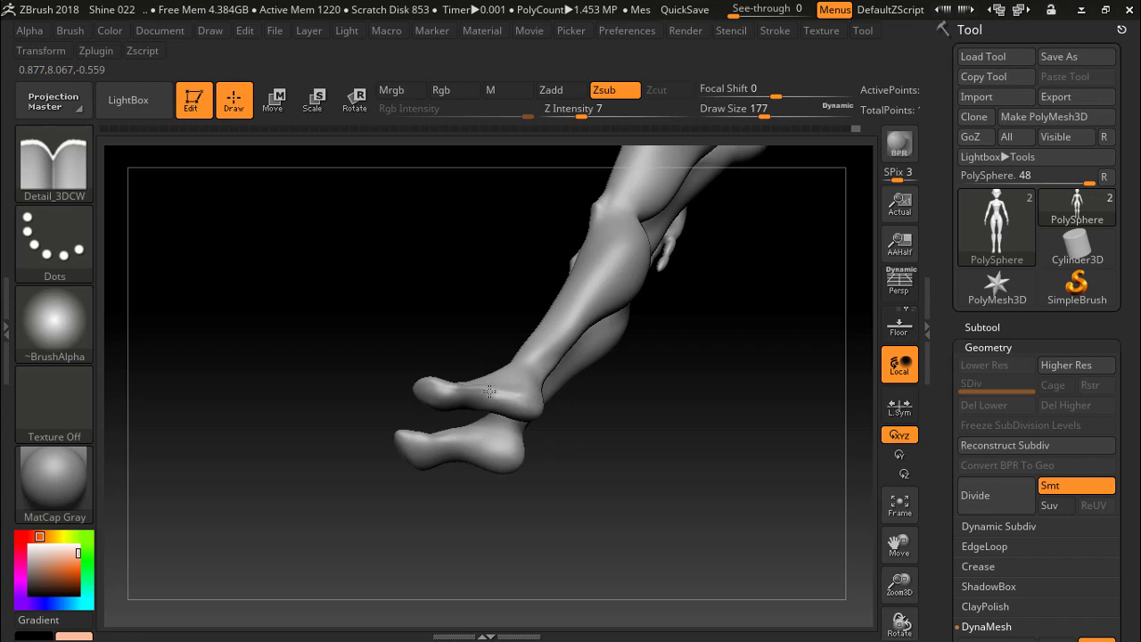
{"action": "mouse_move", "coordinate": [726, 402]}
{"action": "left_mouse_down"}
{"action": "mouse_move", "coordinate": [823, 410]}
{"action": "mouse_move", "coordinate": [778, 427]}
{"action": "mouse_move", "coordinate": [633, 330]}
{"action": "mouse_move", "coordinate": [649, 452]}
{"action": "mouse_move", "coordinate": [733, 446]}
{"action": "mouse_move", "coordinate": [692, 484]}
{"action": "mouse_move", "coordinate": [700, 508]}
{"action": "mouse_move", "coordinate": [669, 268]}
{"action": "mouse_move", "coordinate": [673, 307]}
{"action": "mouse_move", "coordinate": [688, 306]}
{"action": "left_mouse_up"}
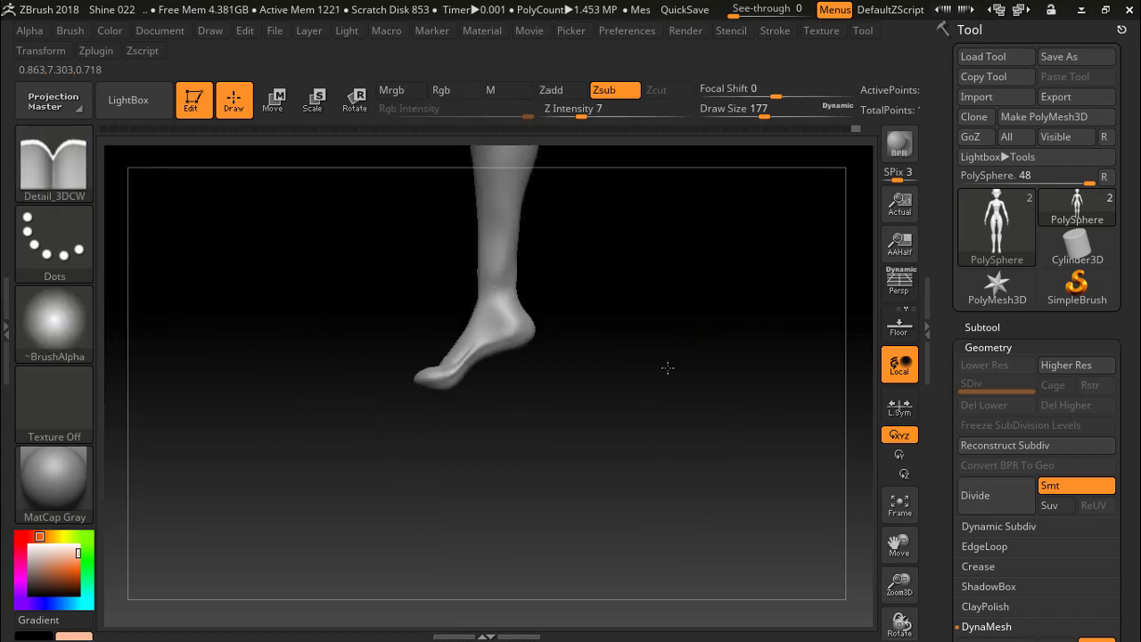
{"action": "left_click_drag", "start_coordinate": [668, 369], "coordinate": [759, 358]}
{"action": "key", "text": "f"}
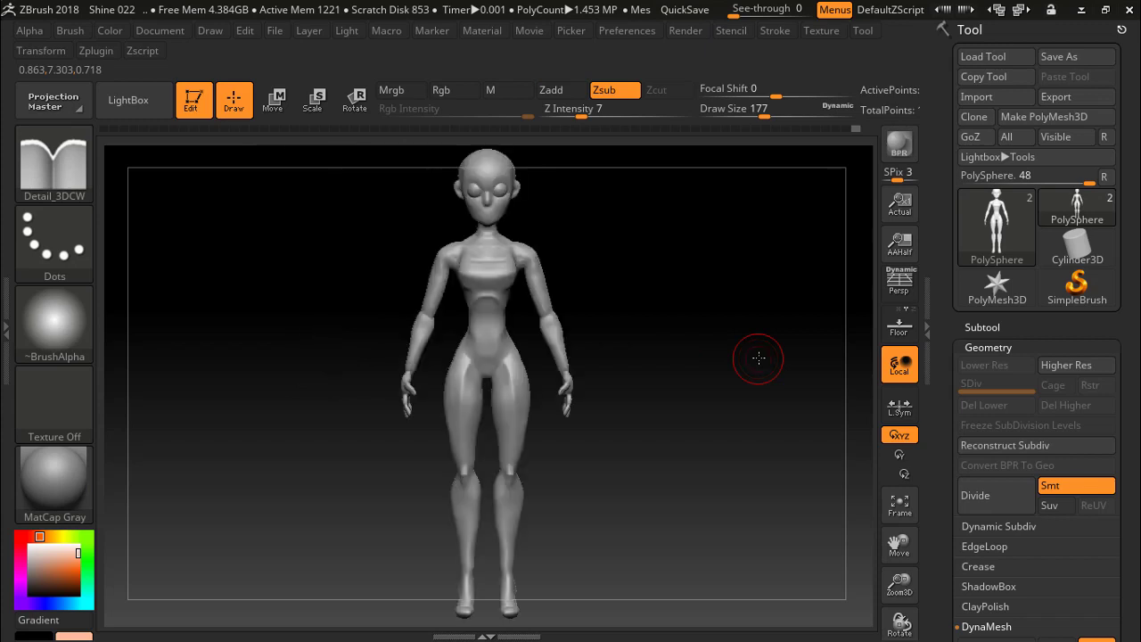